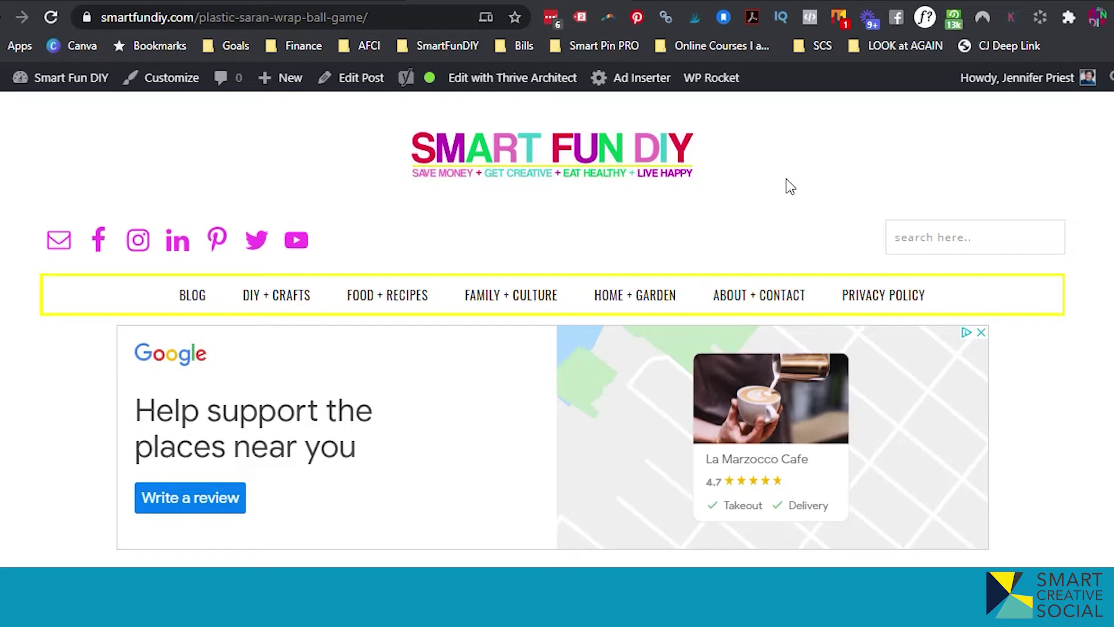
Step: Select the /plastic-saran-wrap-ball-game/ path in the blog post's address
left_click(374, 18)
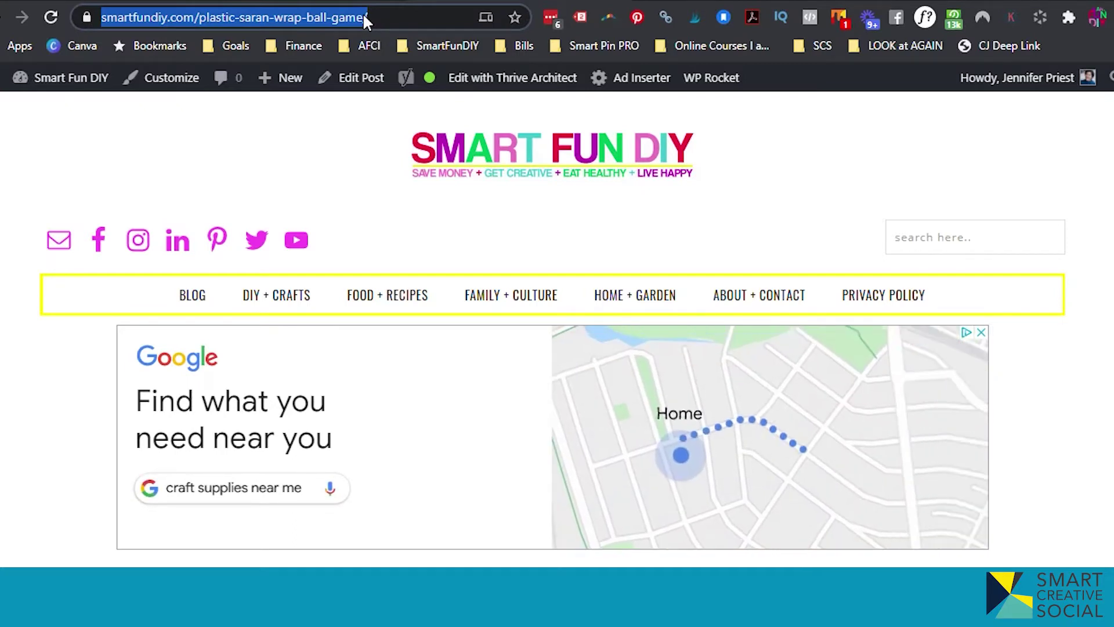
left_click(363, 13)
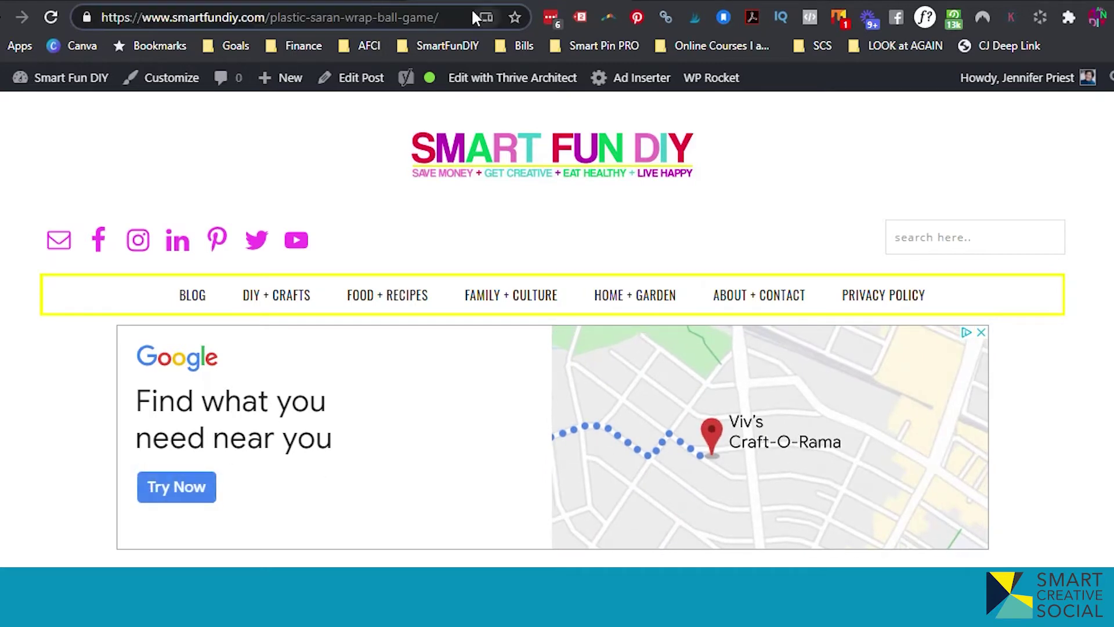
left_click_drag(455, 13, 266, 14)
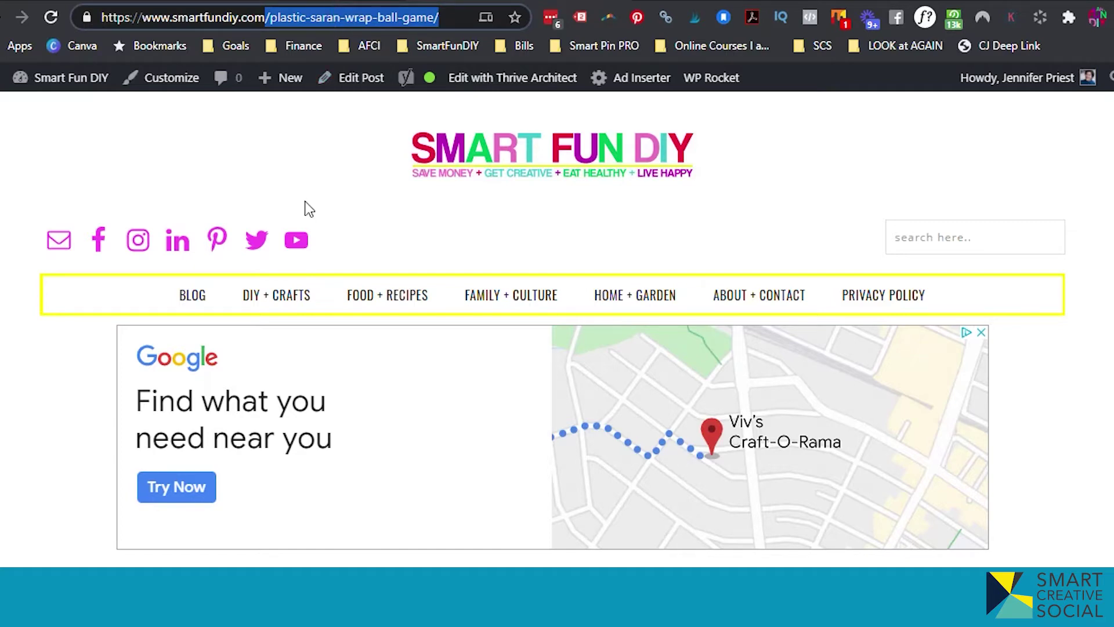
left_click(310, 17)
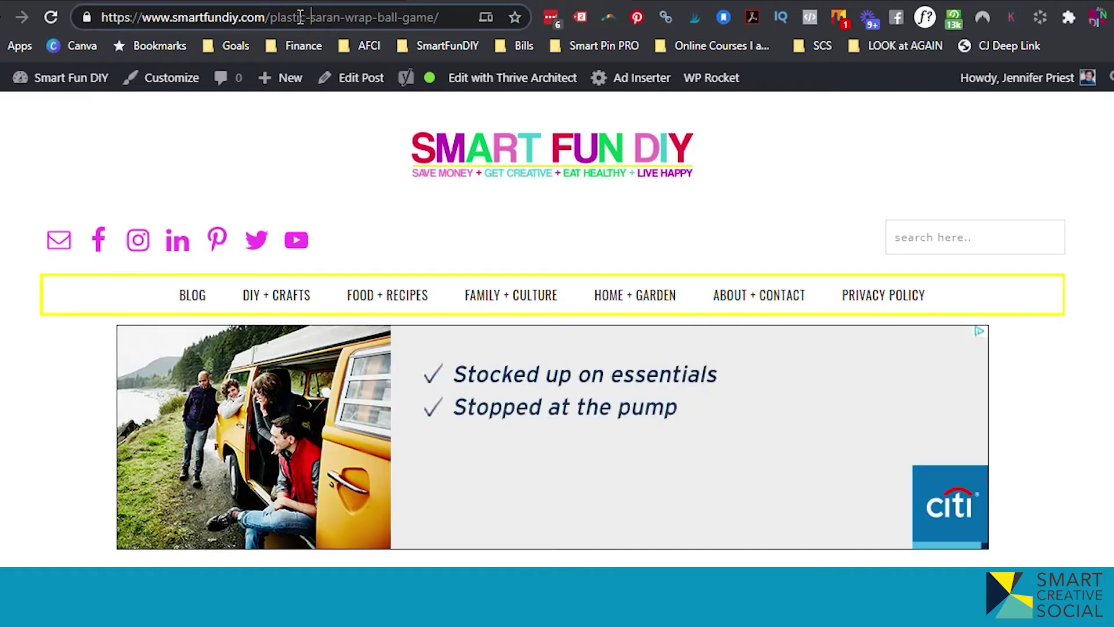
Step: Open the plastic wrap ball game pin on Pinterest and follow it to its Smart Fun DIY post
left_click(313, 3)
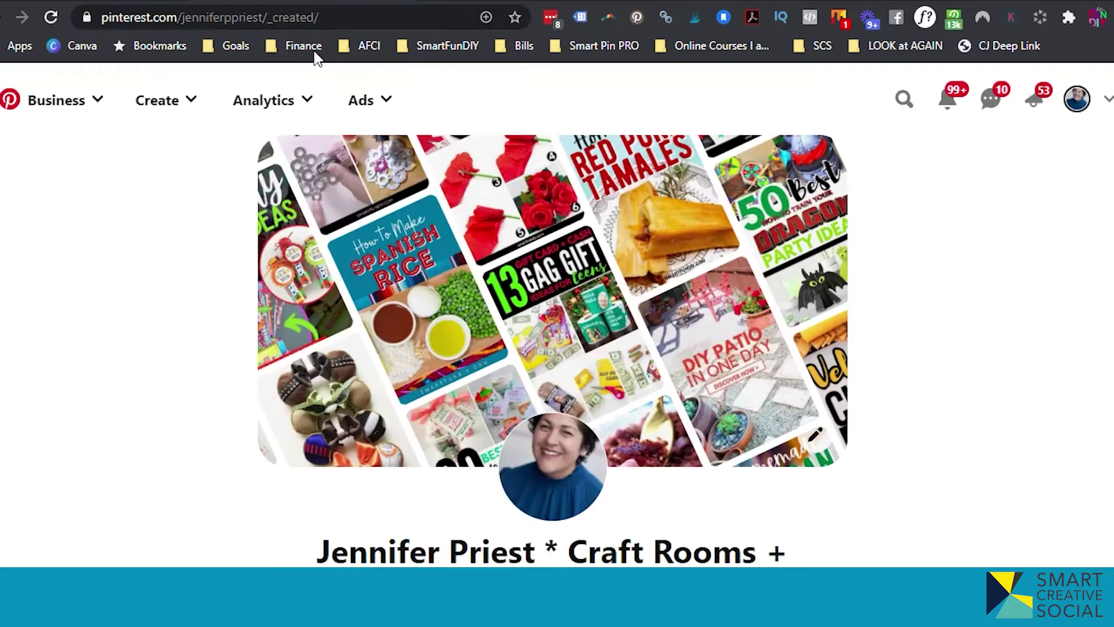
scroll(121, 410, "down", 10)
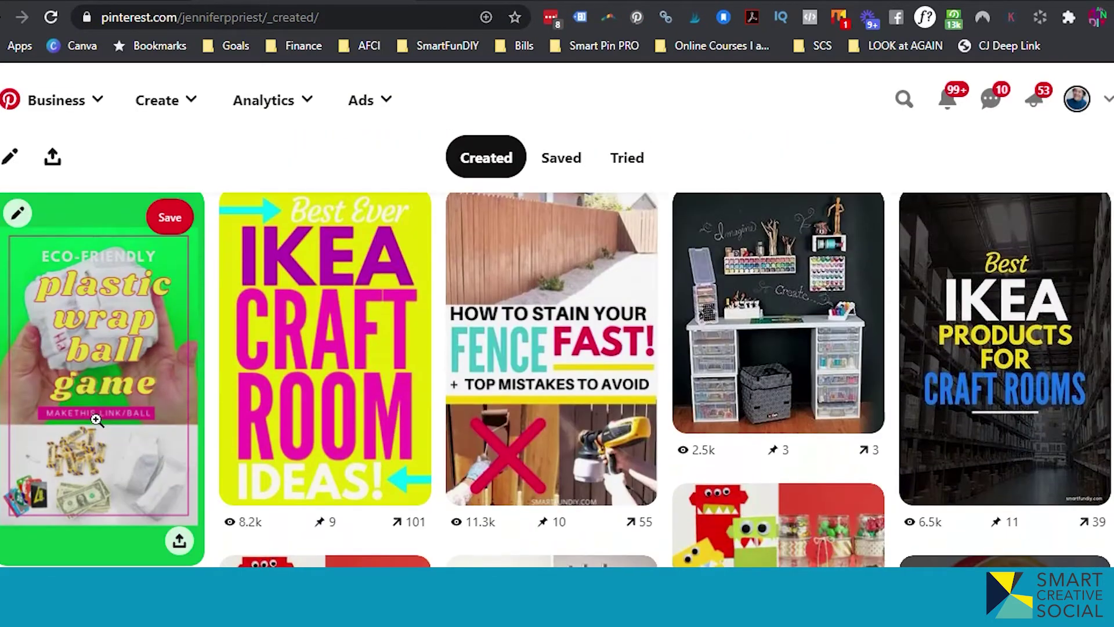
left_click(95, 417)
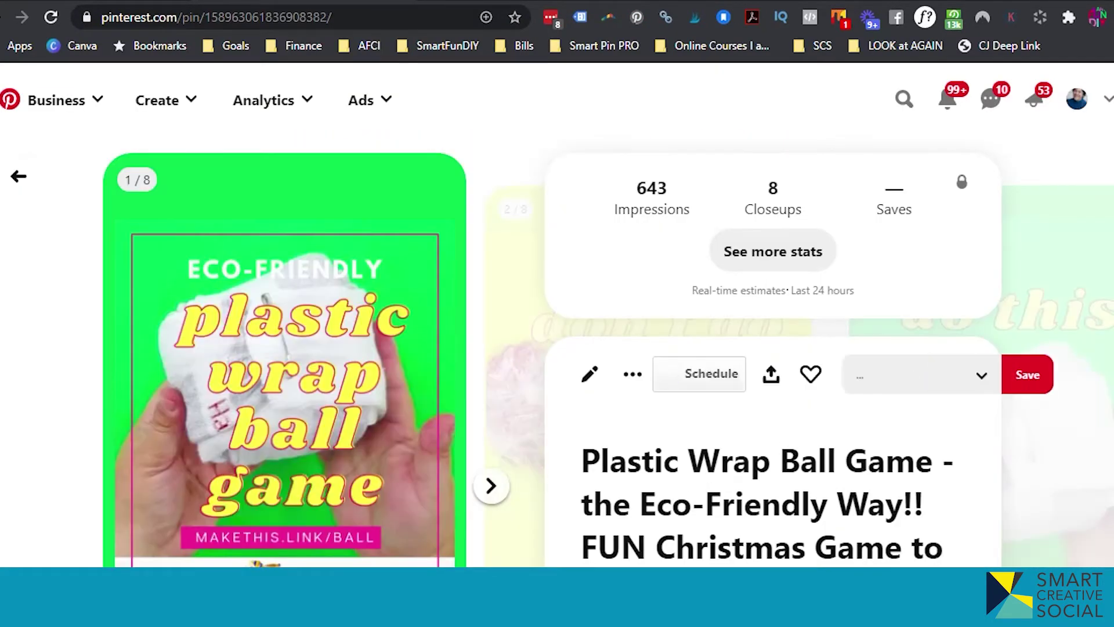
scroll(327, 531, "down", 2)
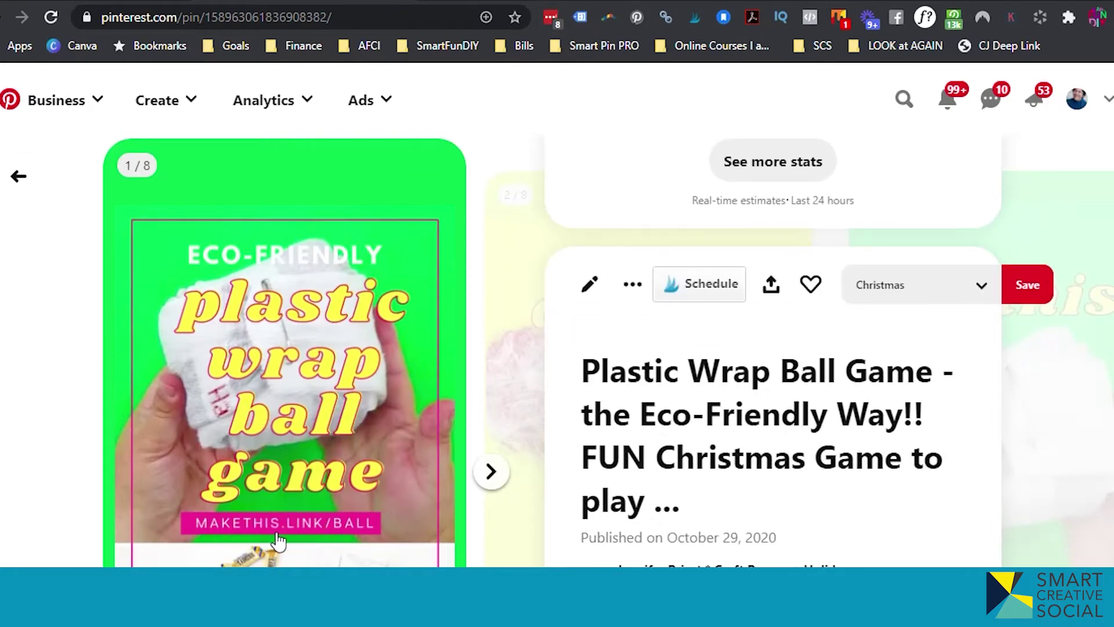
left_click(329, 531)
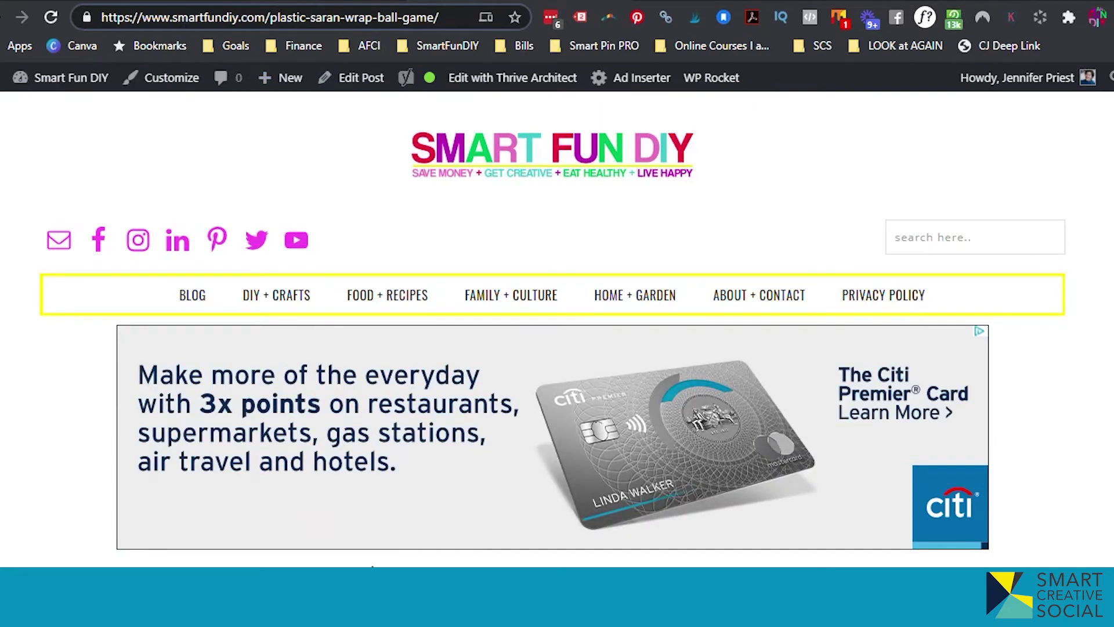
Step: Scroll down through the plastic wrap ball game blog post and back up
scroll(417, 493, "down", 10)
scroll(394, 461, "down", 15)
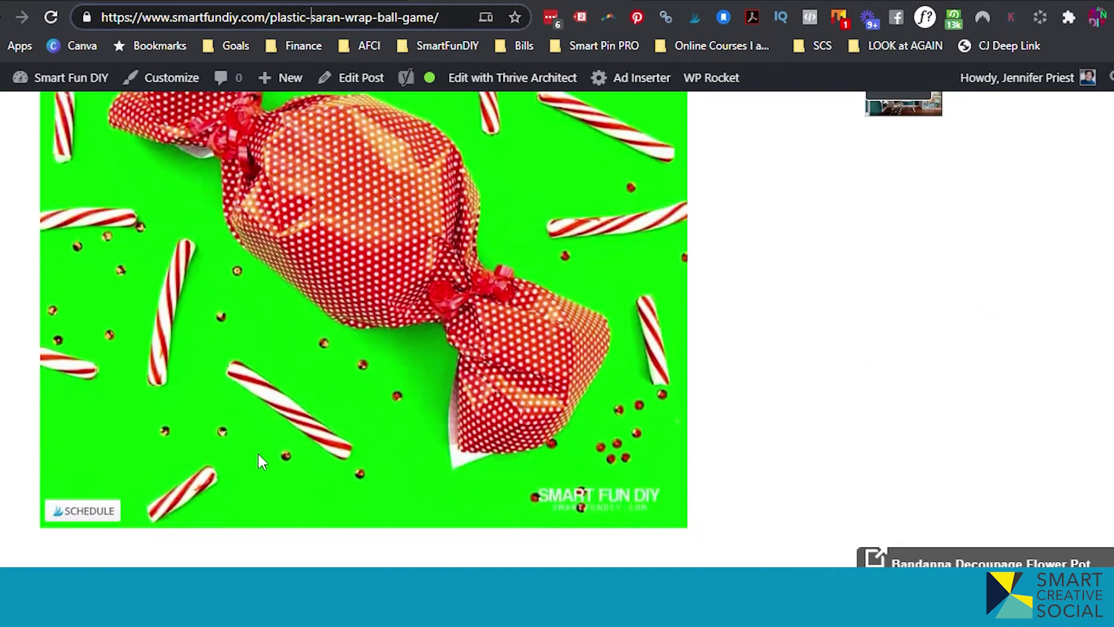
scroll(313, 444, "down", 20)
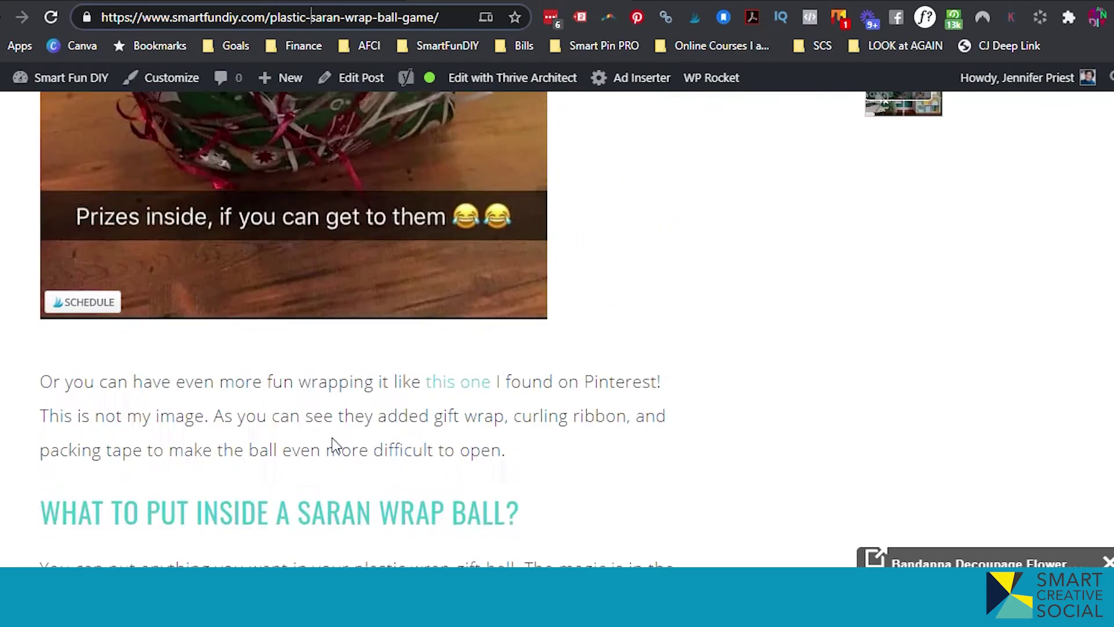
scroll(348, 406, "up", 10)
scroll(282, 374, "up", 10)
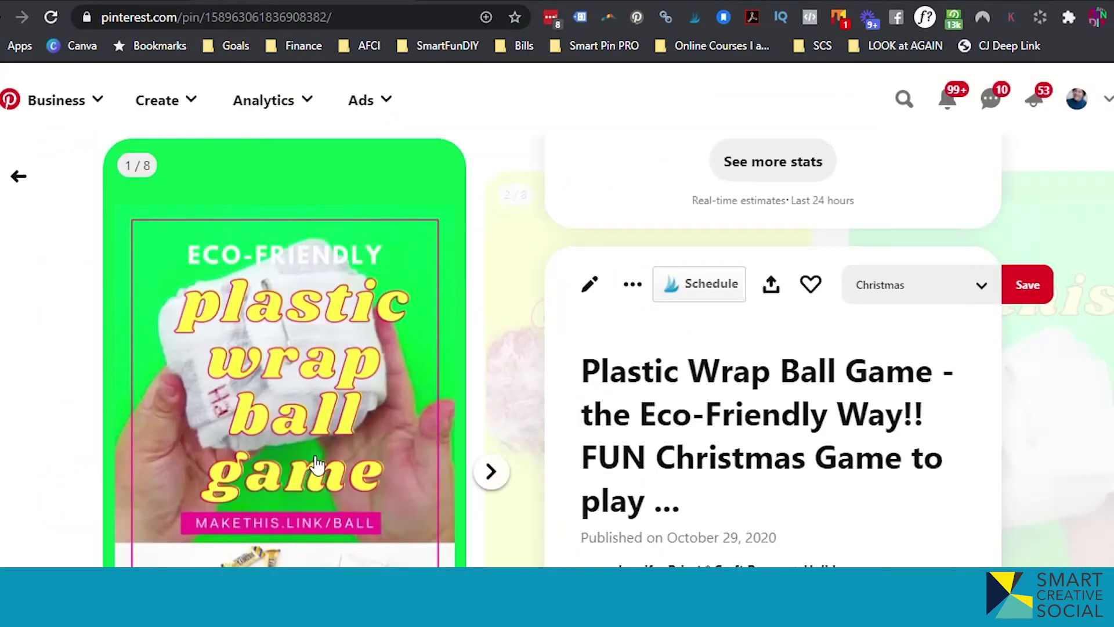
Step: Advance the pin's image carousel to slide 3 of 8, the 'do this!' image
left_click(502, 481)
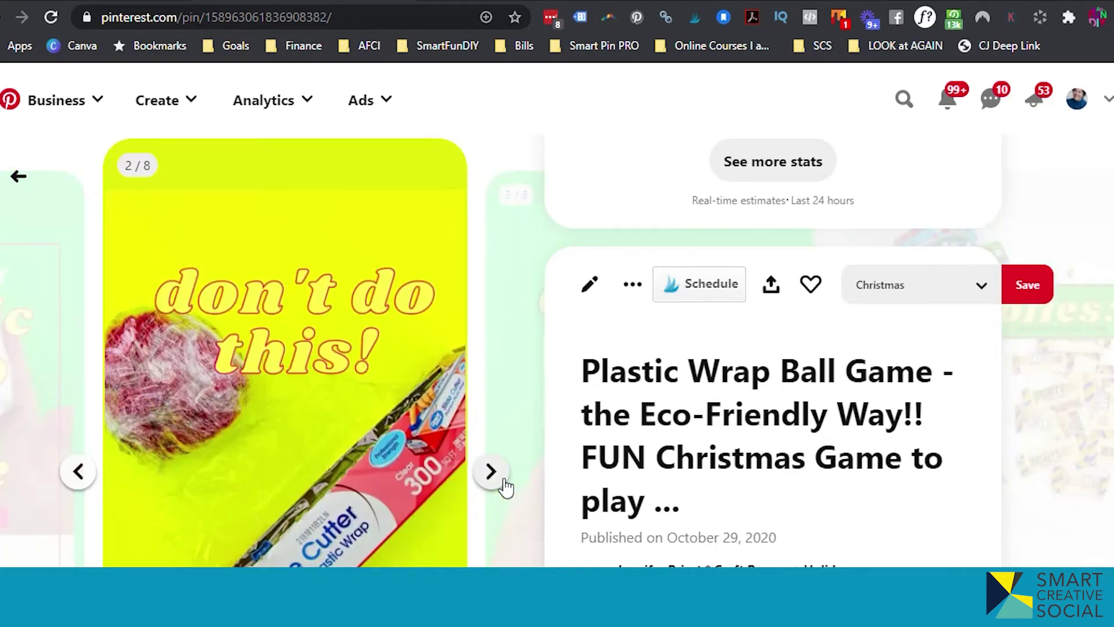
left_click(504, 484)
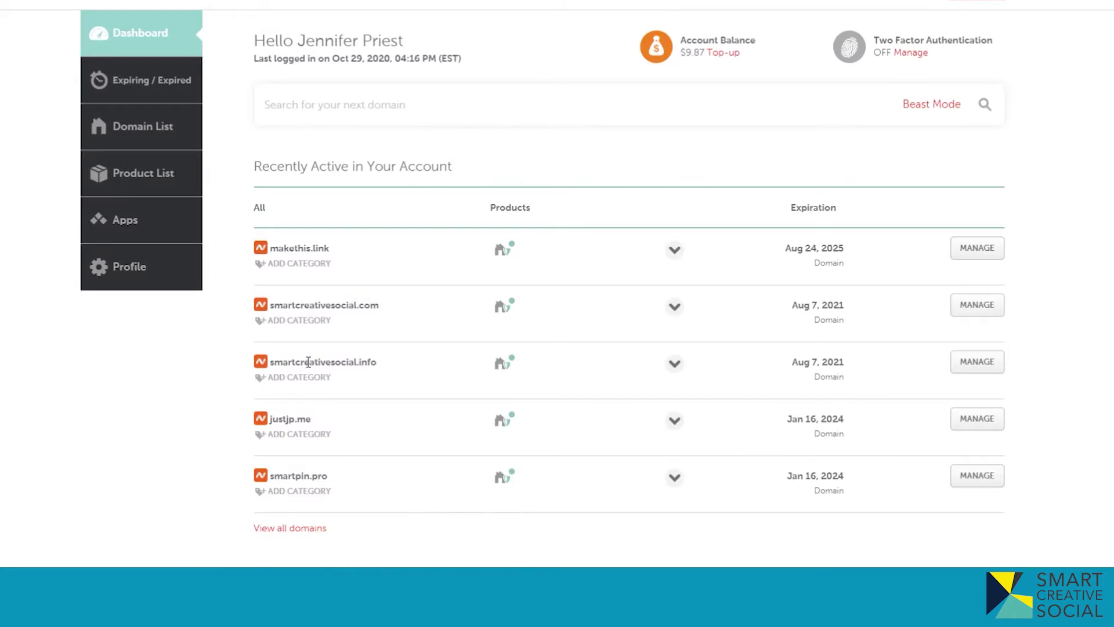
scroll(299, 312, "up", 2)
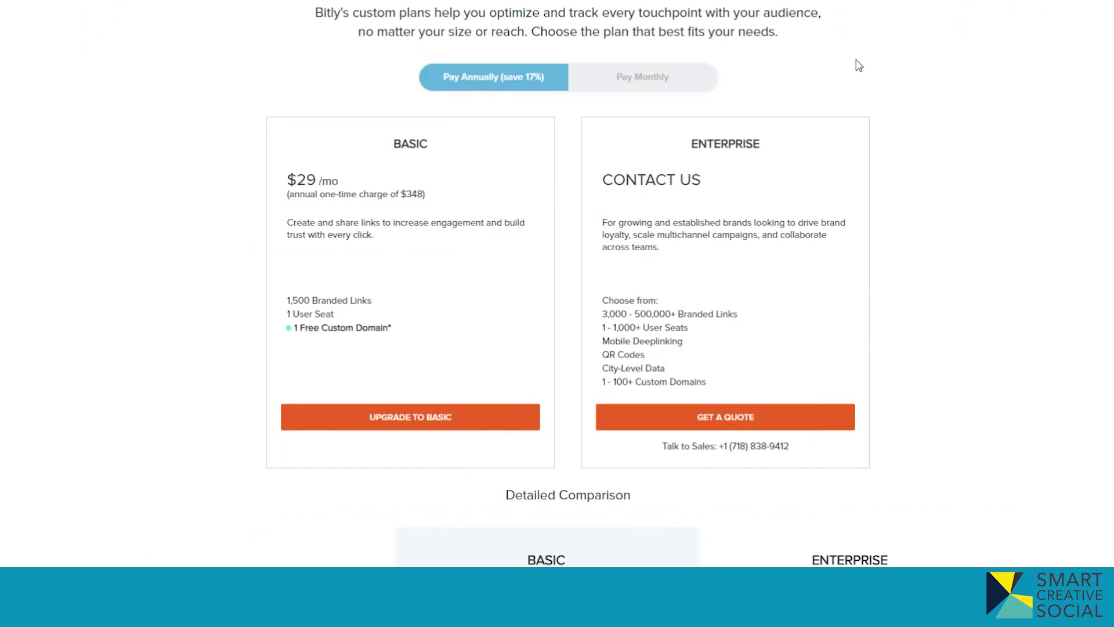
Step: Buy Bitly's Basic plan, start adding an owned domain, and open makethis.link's Advanced DNS settings
left_click(436, 416)
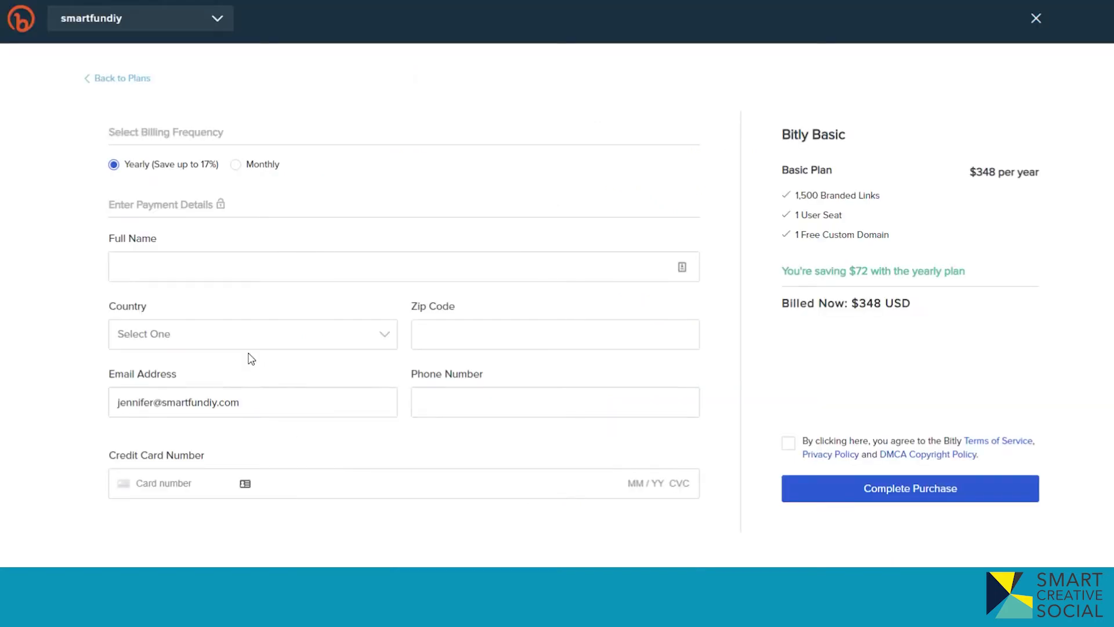
left_click(140, 257)
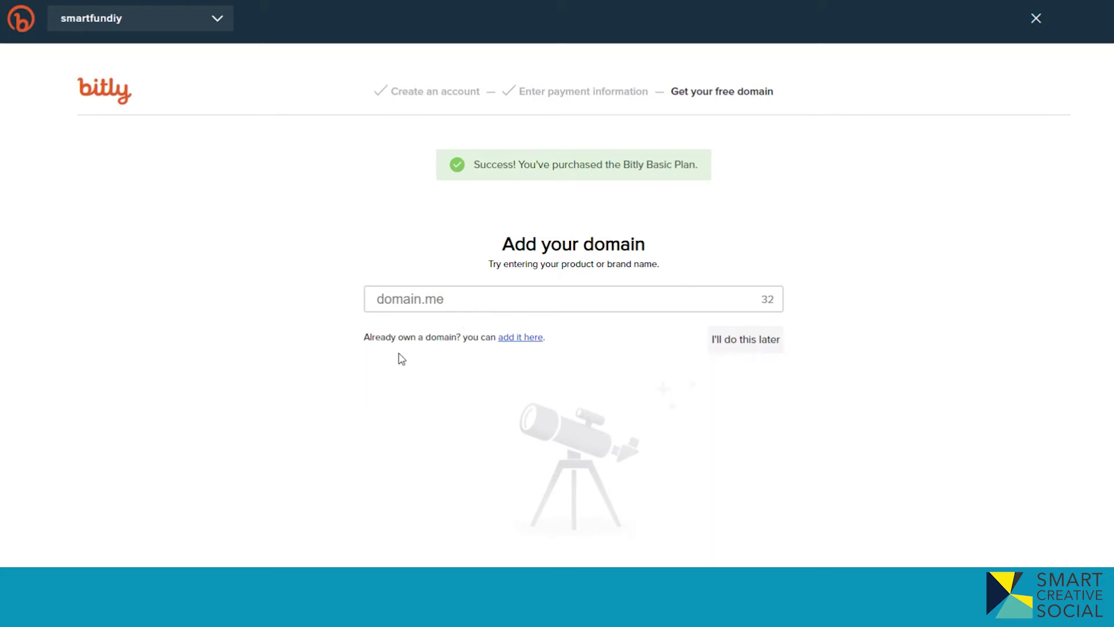
left_click(522, 338)
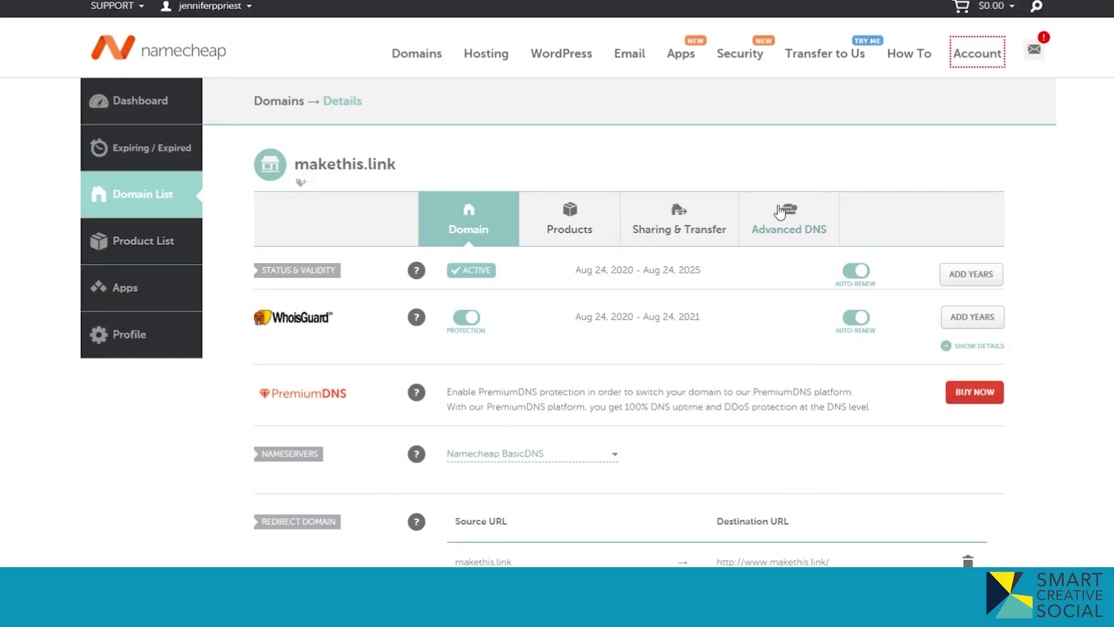
left_click(780, 211)
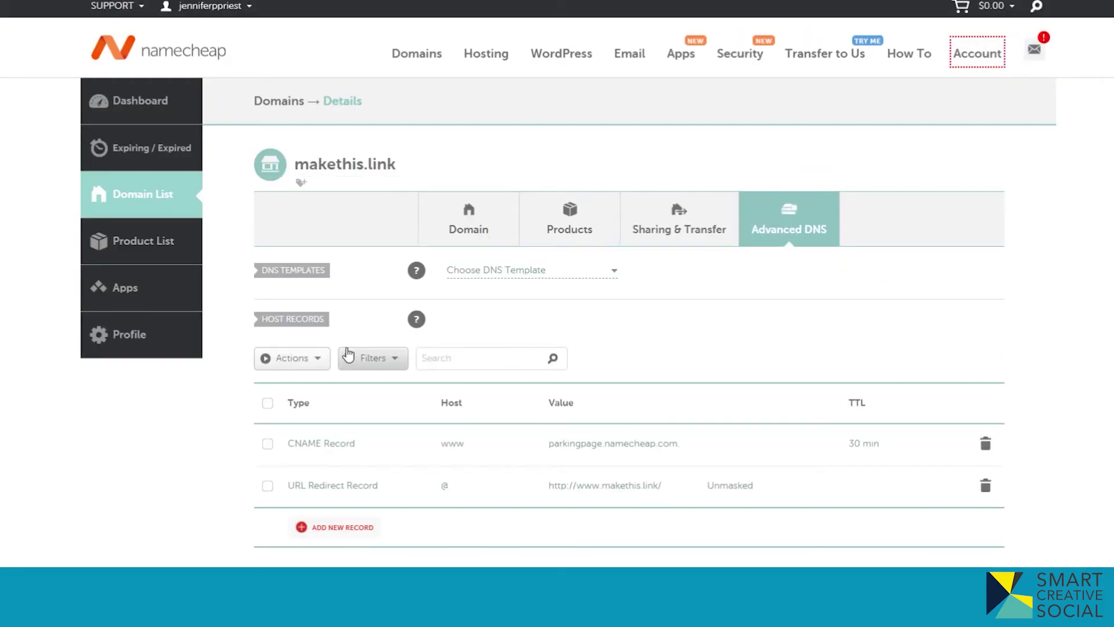
Step: Add an A record for host @ pointing to 67.199.248.12
scroll(302, 366, "down", 1)
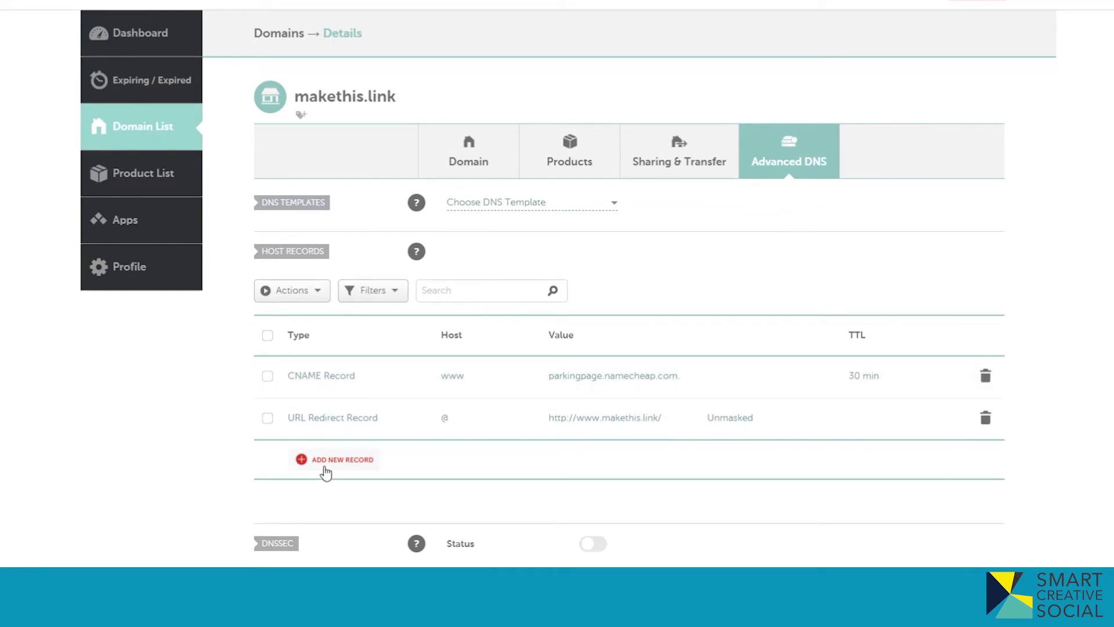
left_click(323, 461)
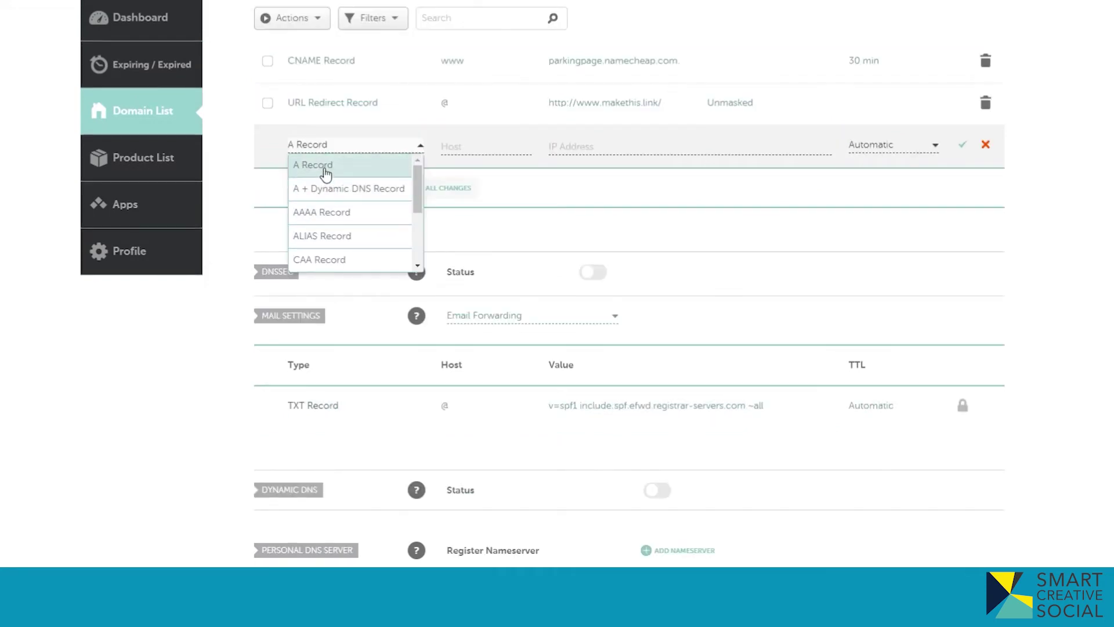
left_click(323, 166)
left_click(490, 151)
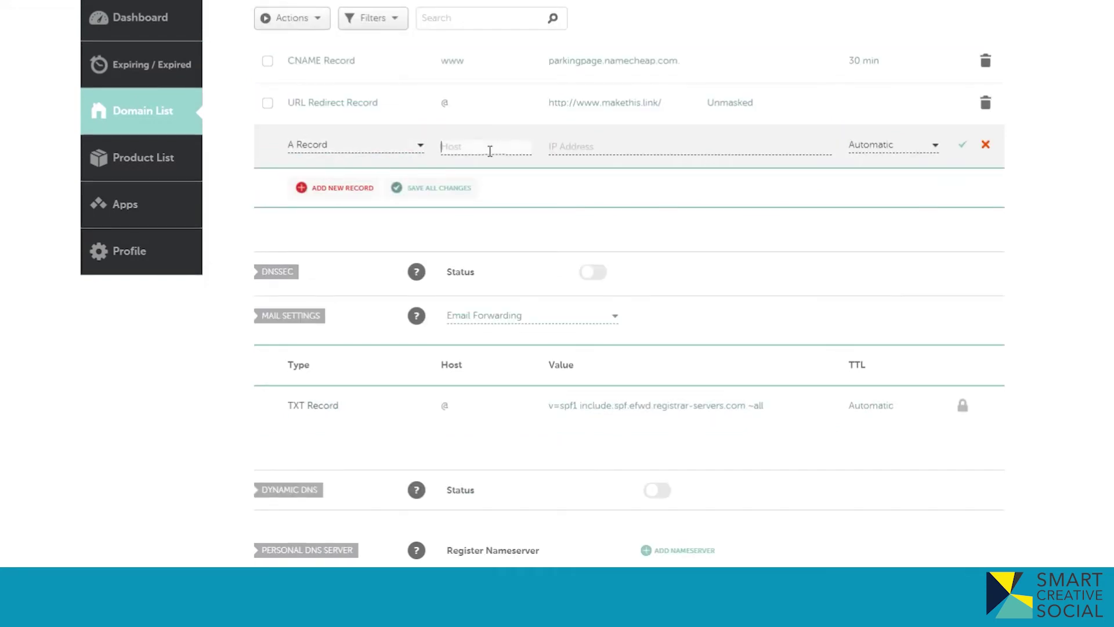
type("@")
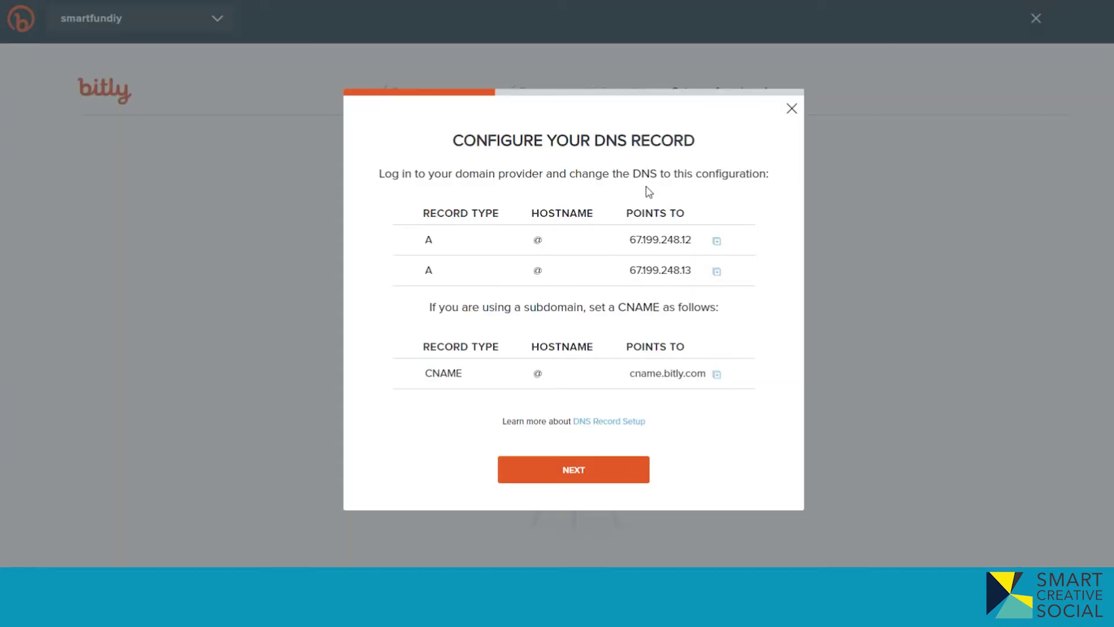
left_click_drag(698, 243, 624, 246)
key("ctrl+c")
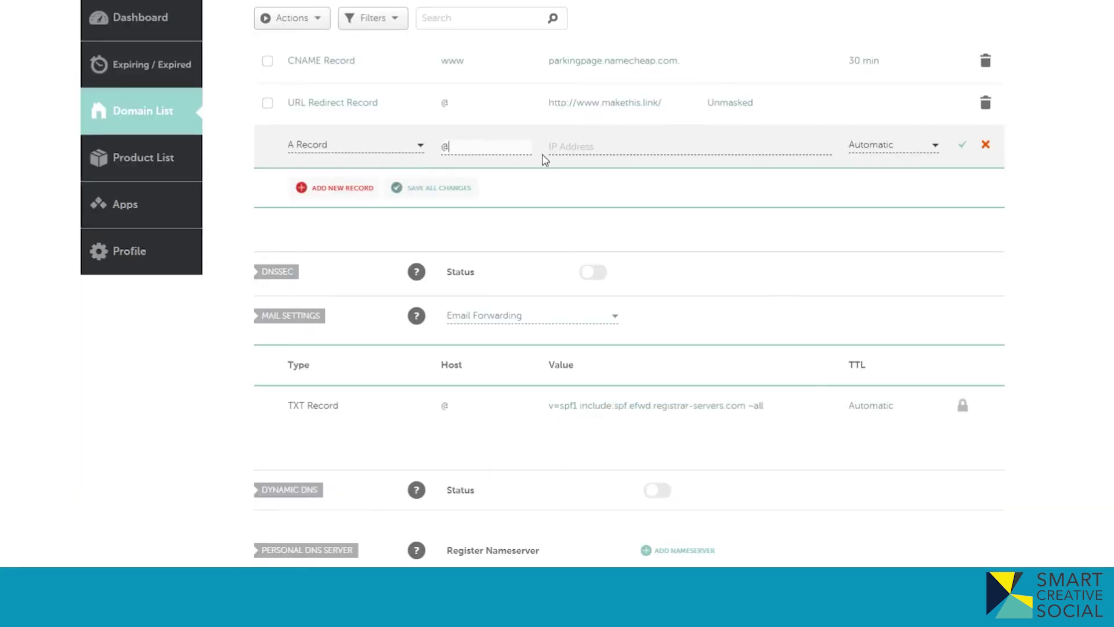
left_click(551, 147)
key("ctrl+v")
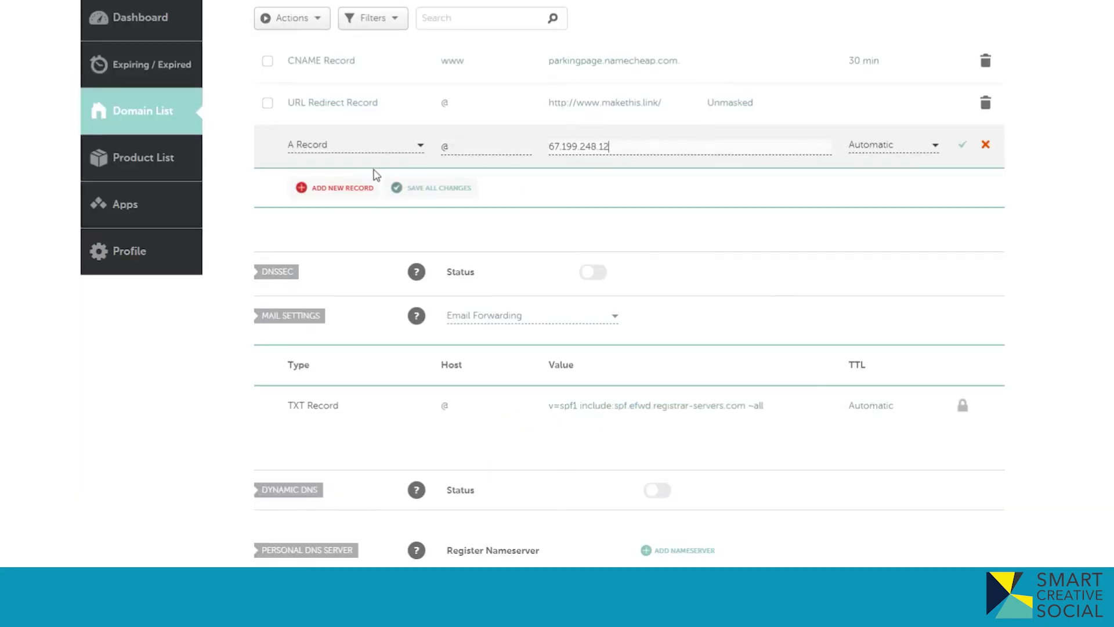
left_click(960, 146)
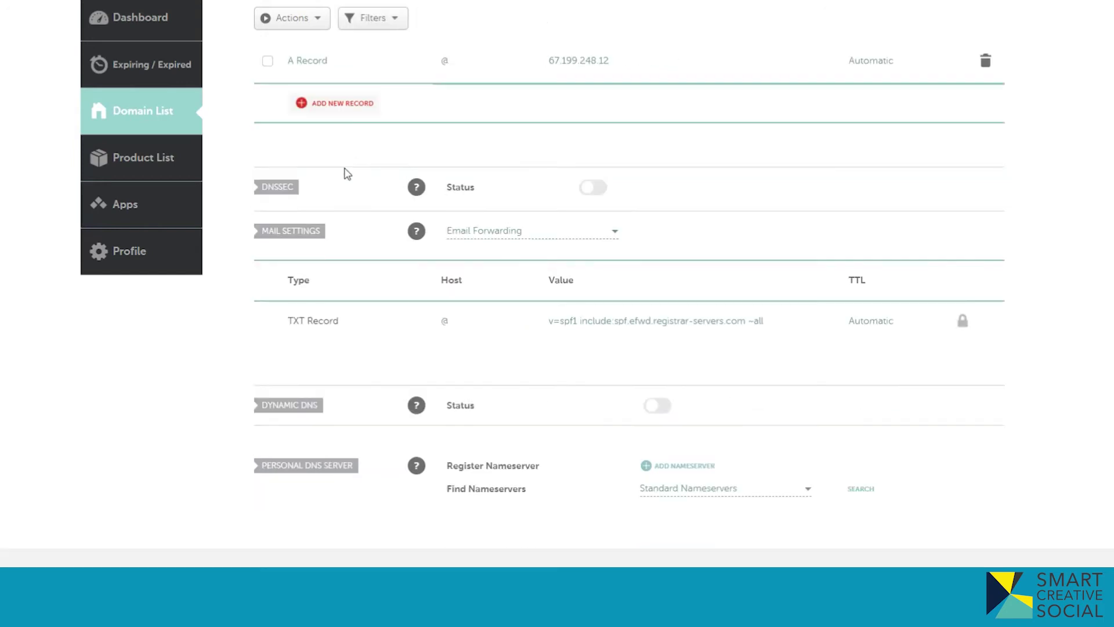
Step: Add a second A record for host @ pointing to 67.199.248.13
scroll(350, 290, "up", 3)
left_click(331, 326)
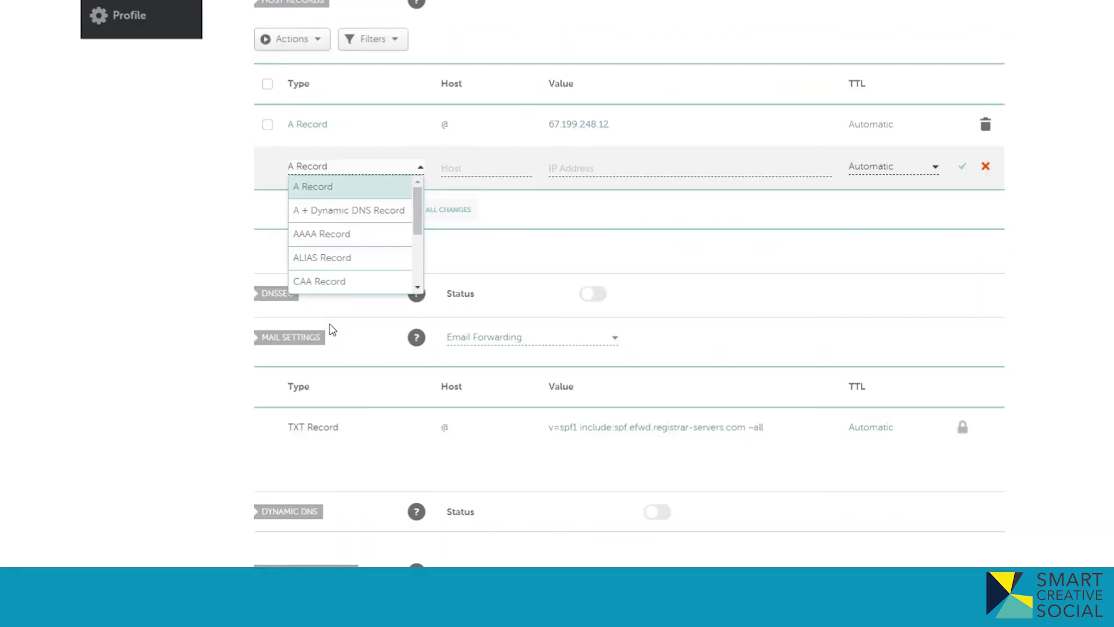
left_click(352, 191)
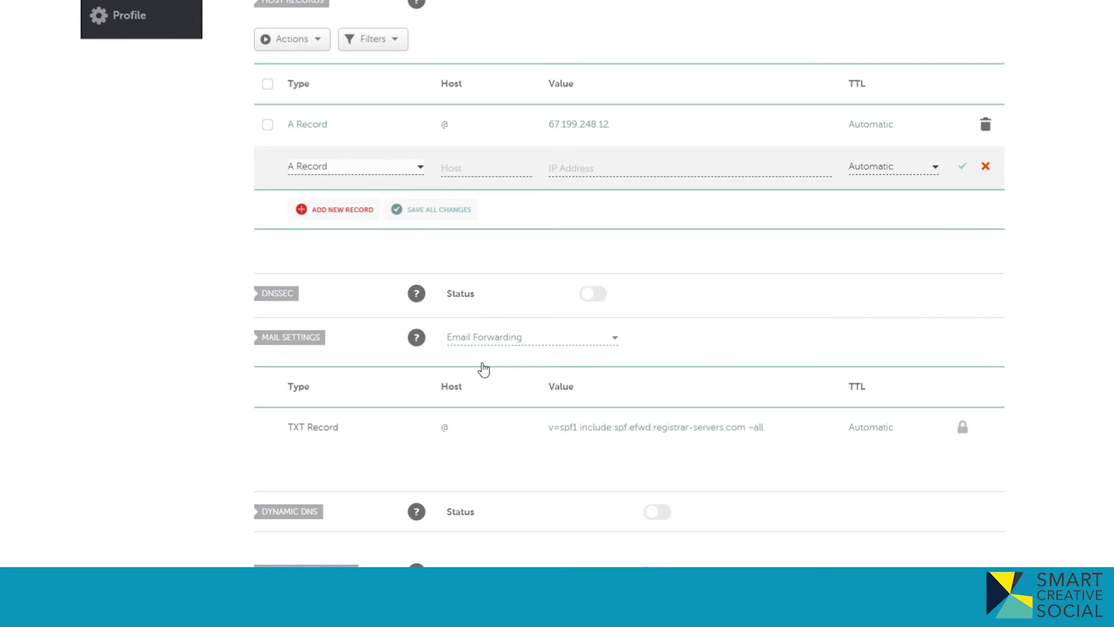
left_click(461, 167)
type("@")
left_click(566, 166)
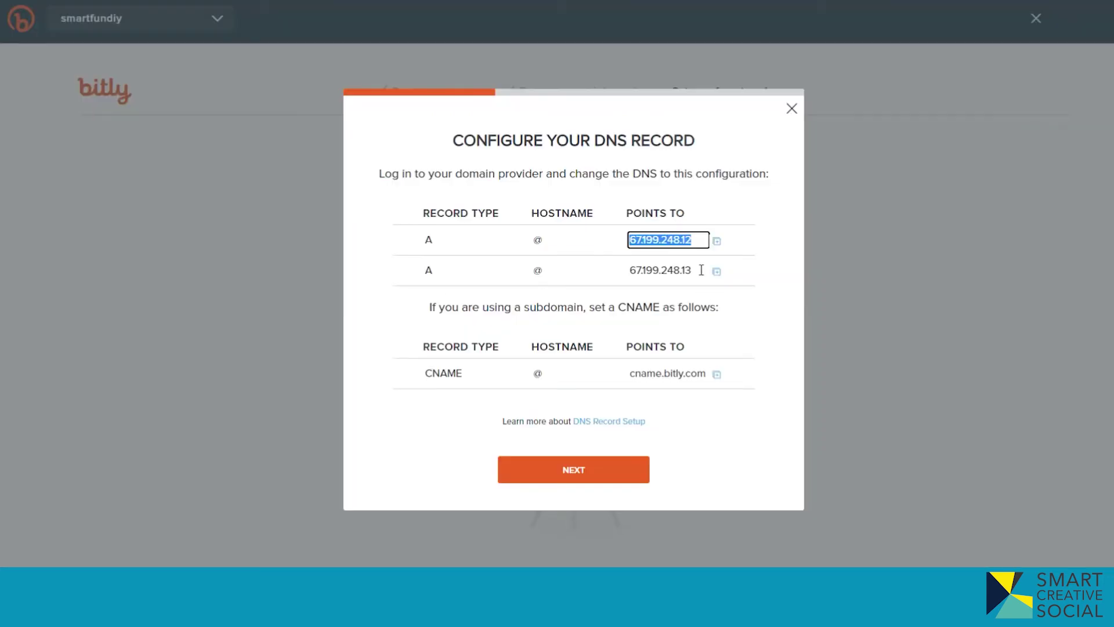
left_click_drag(702, 270, 620, 273)
key("ctrl+c")
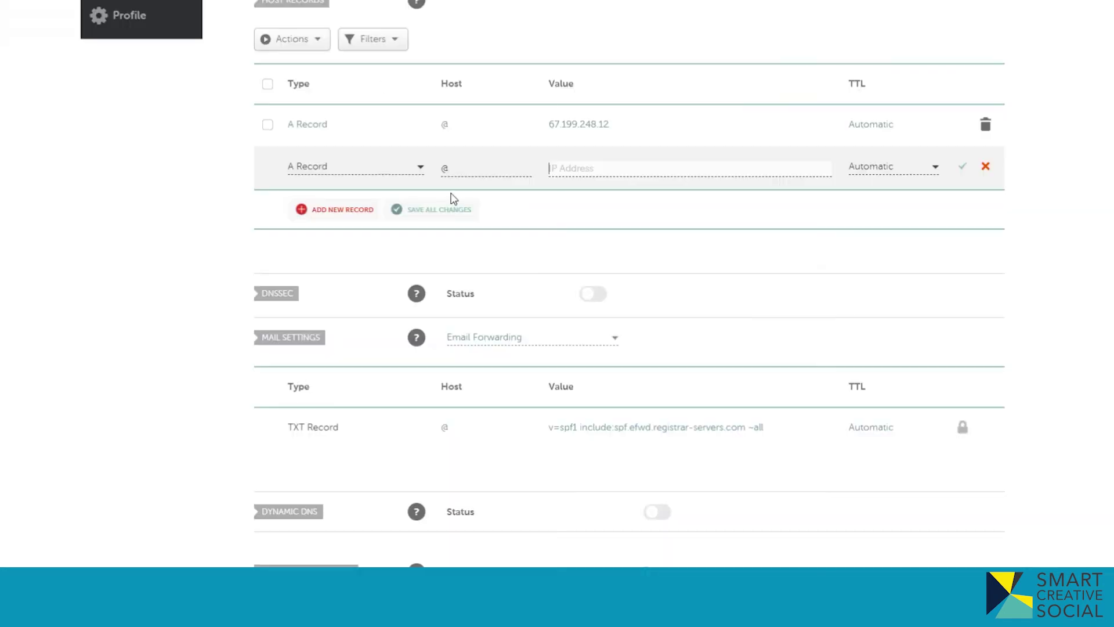
left_click(567, 167)
key("ctrl+v")
left_click(961, 167)
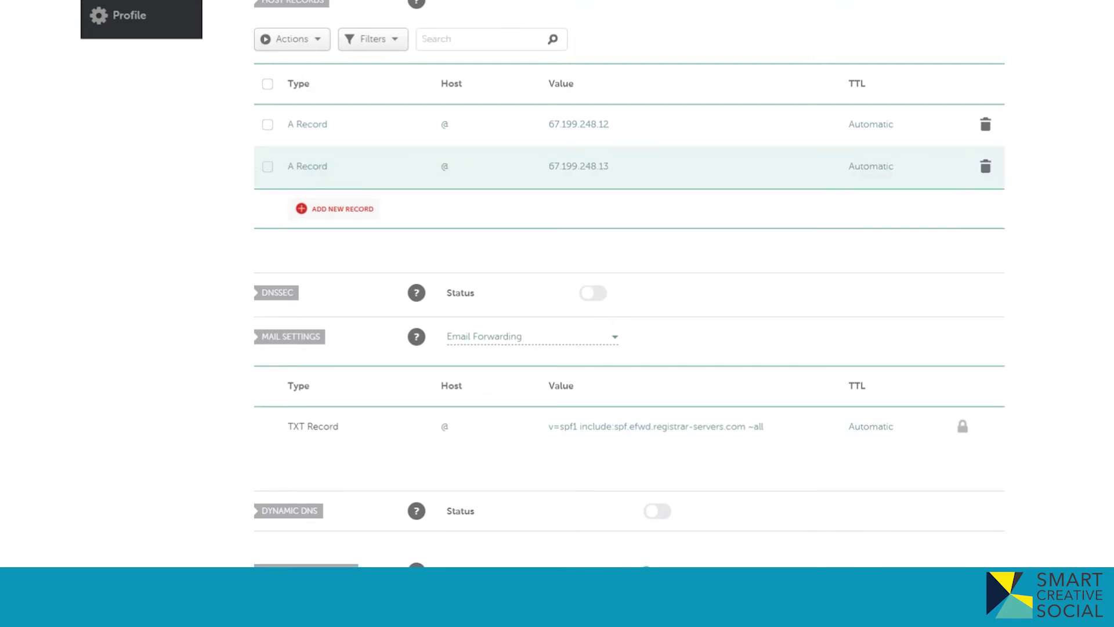
scroll(542, 293, "down", 3)
scroll(541, 330, "up", 7)
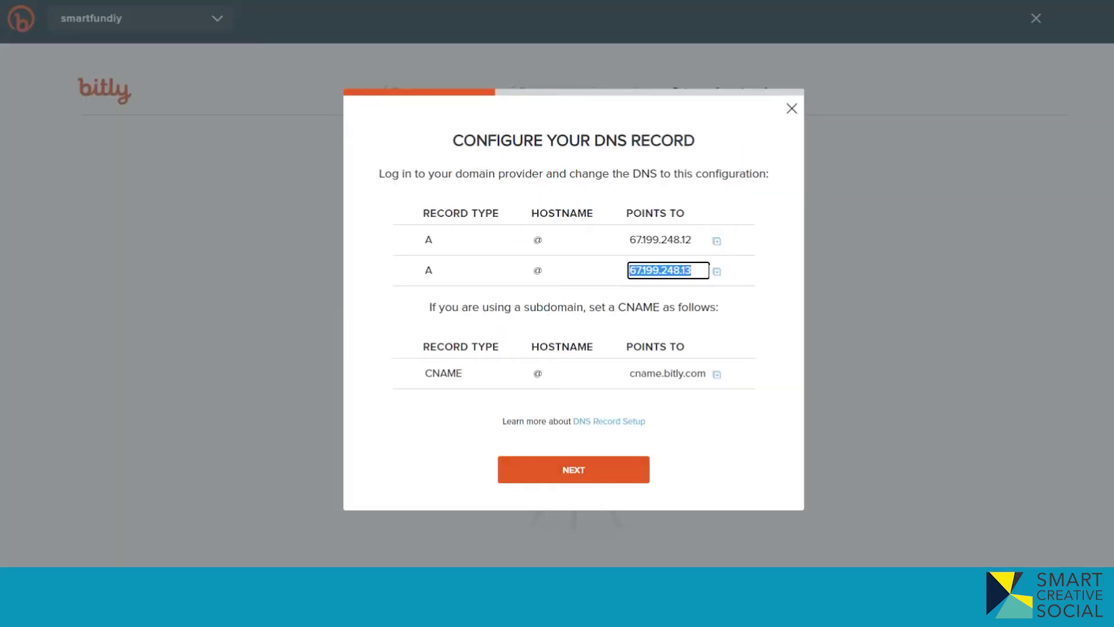
Step: Enter makethis.link as the Bitly custom domain and check that it shows Verified
left_click(584, 475)
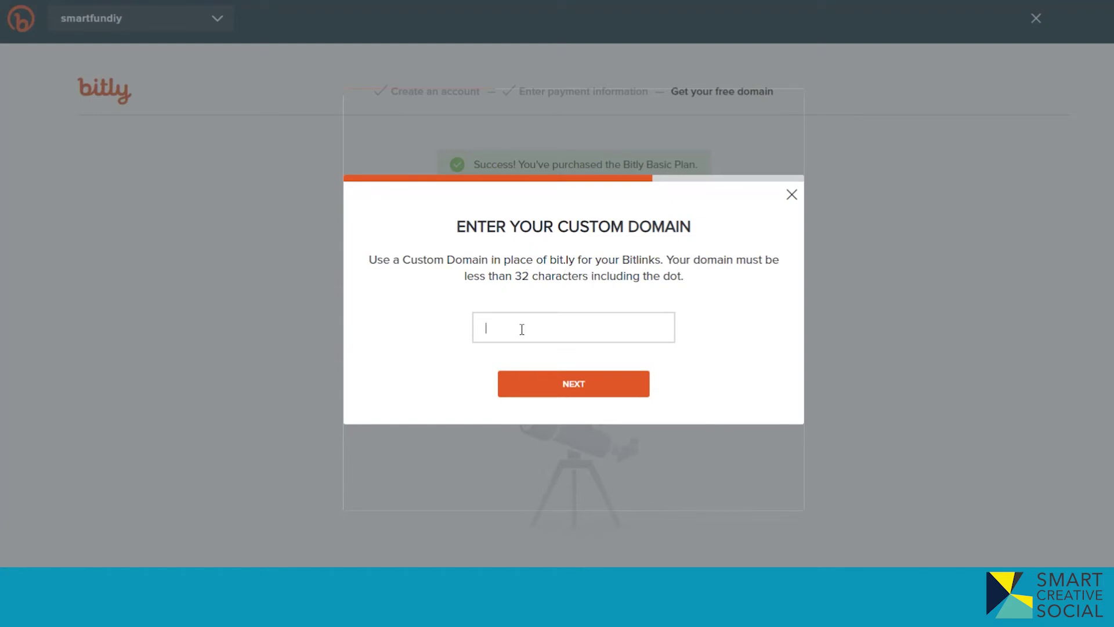
type("makethis.link")
left_click(549, 385)
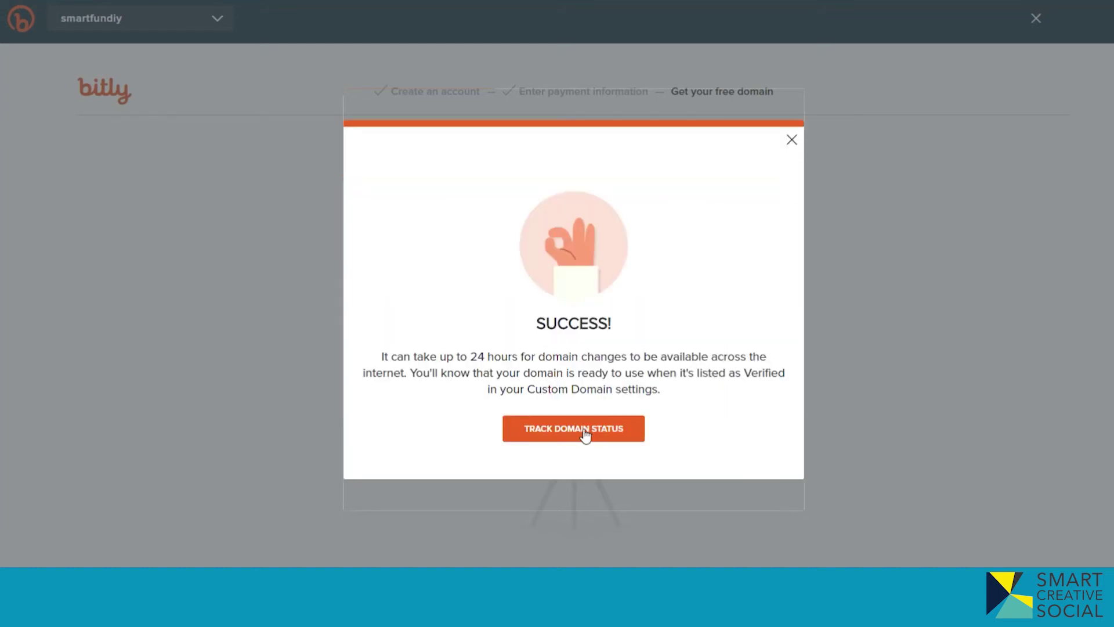
left_click(583, 428)
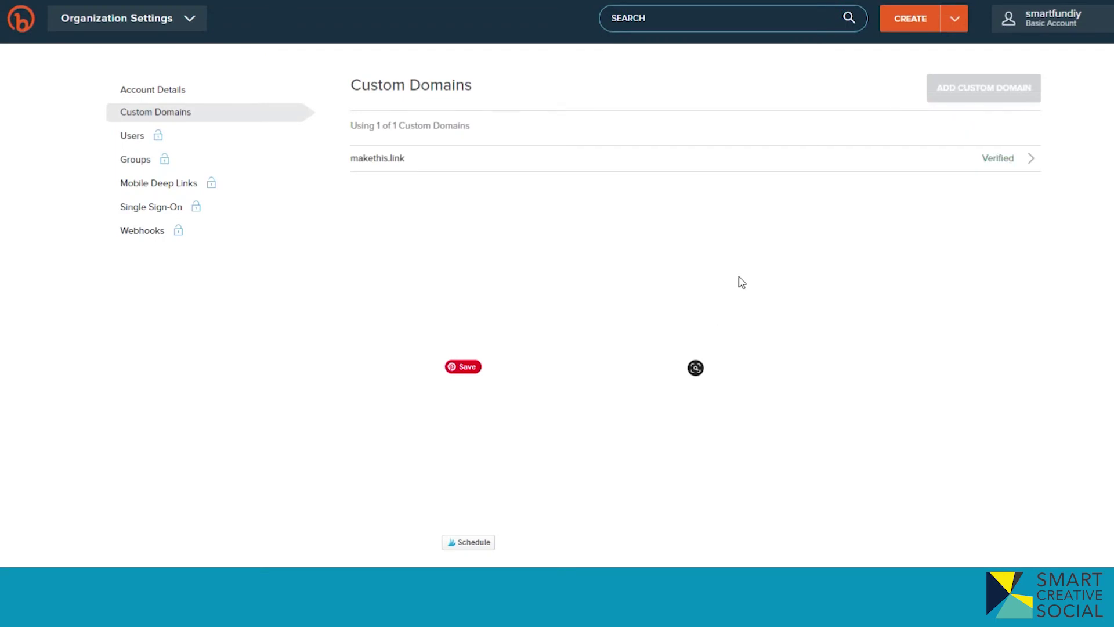
left_click(1014, 160)
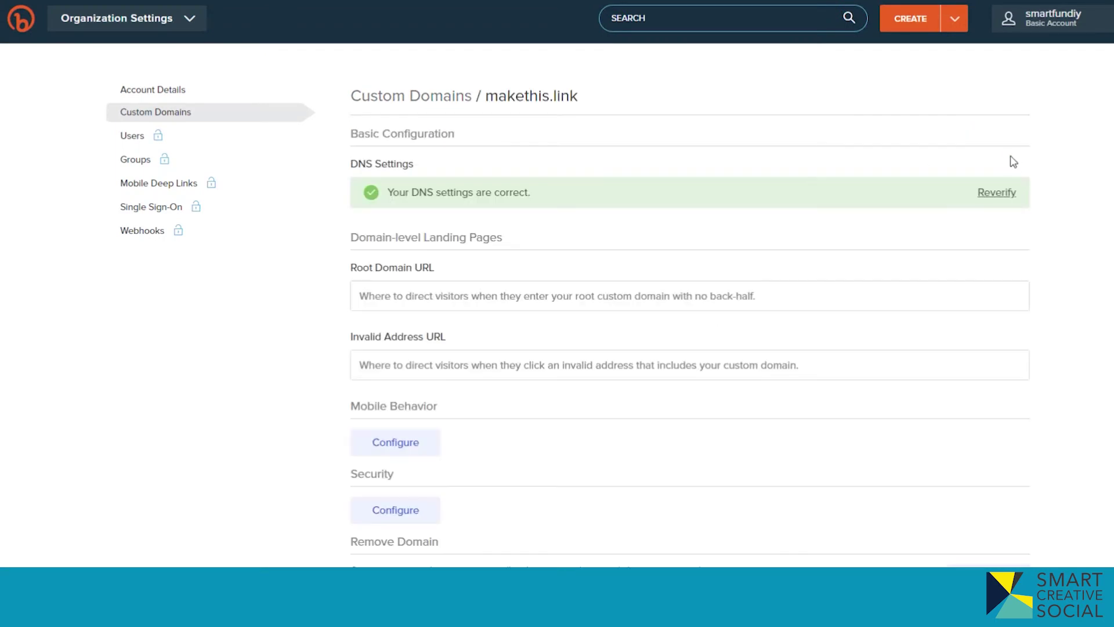
left_click(679, 300)
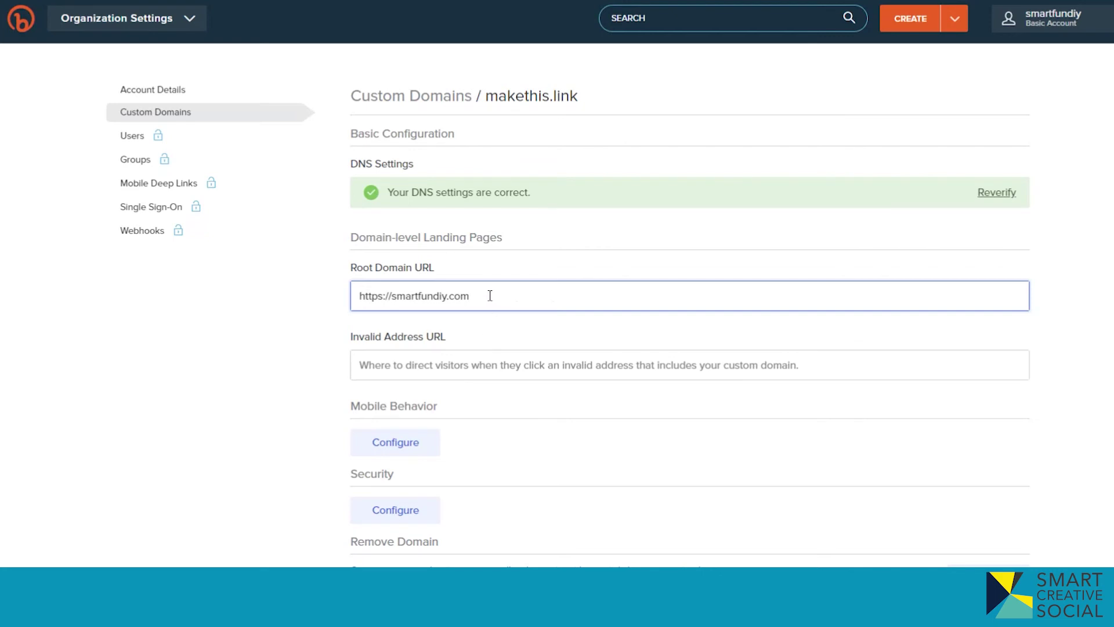
left_click(473, 360)
type("ht")
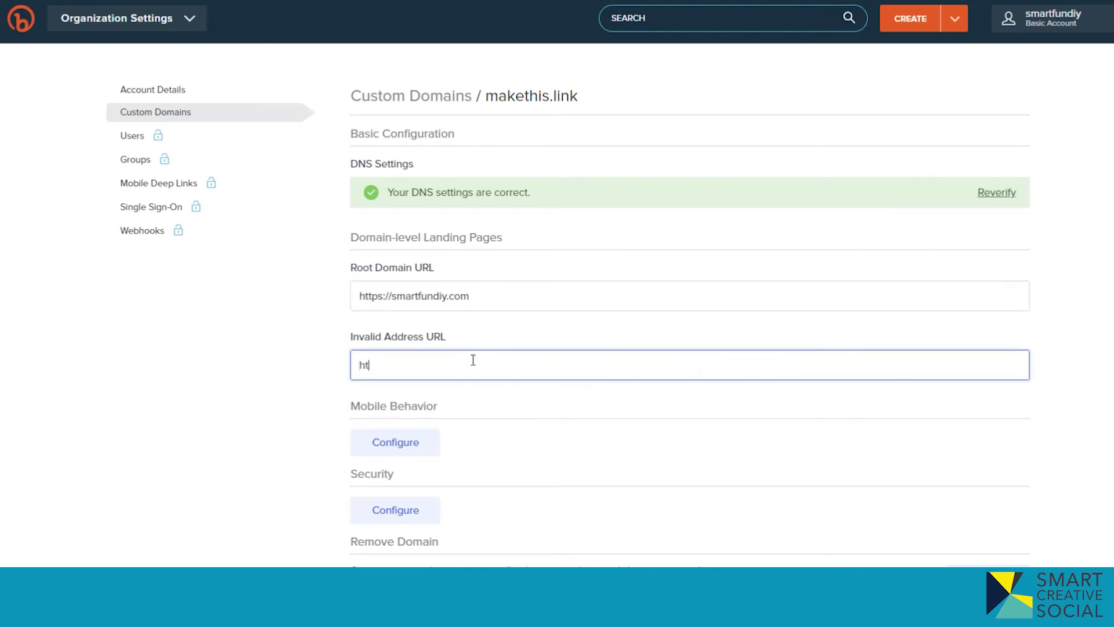
type("tps://smartfundiy.com")
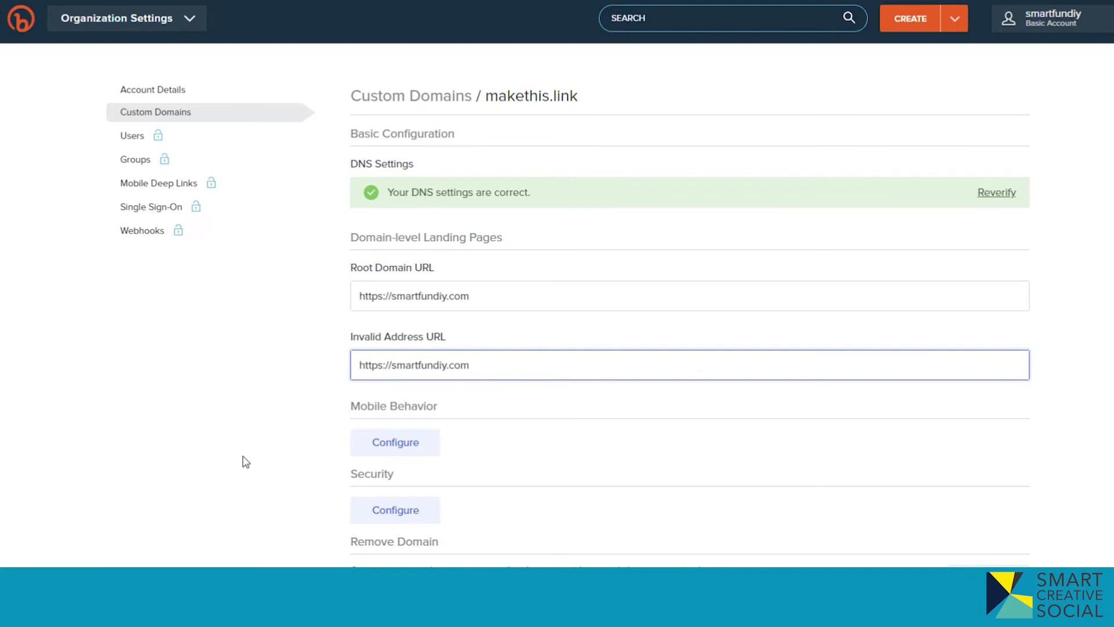
left_click(246, 462)
scroll(519, 546, "down", 2)
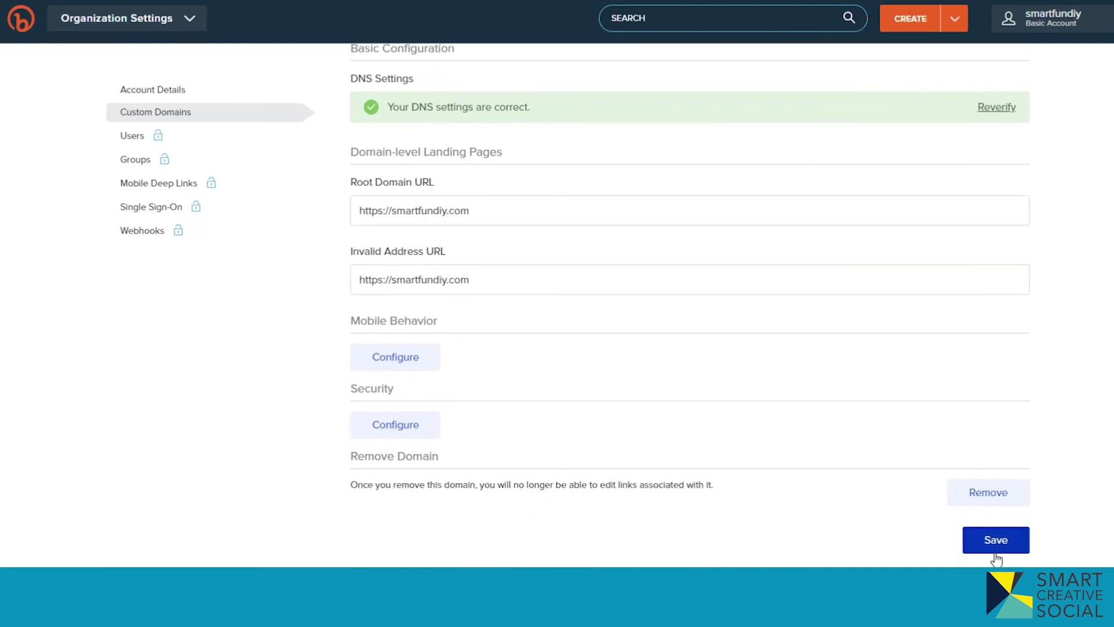
left_click(995, 540)
scroll(1080, 511, "up", 2)
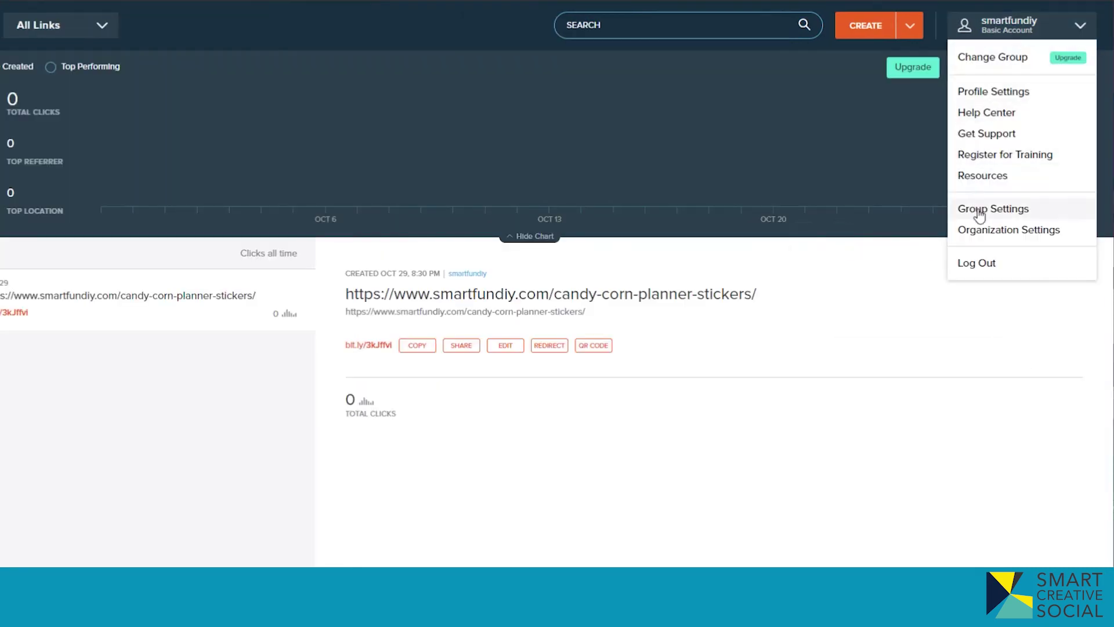
Step: Make makethis.link the default domain in Group Settings
left_click(974, 210)
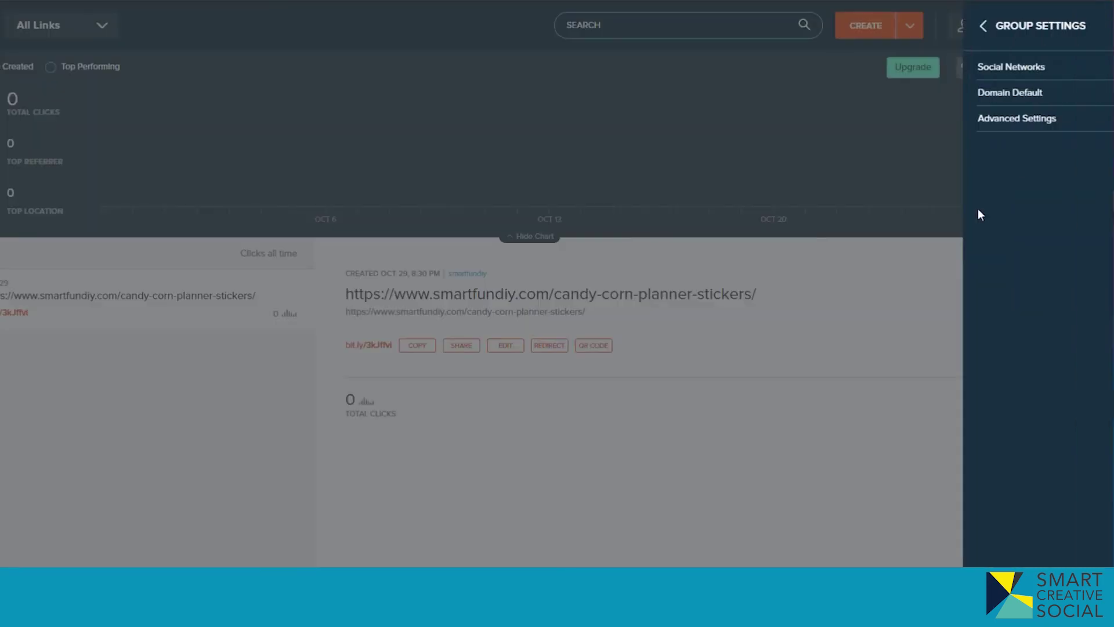
left_click(1016, 96)
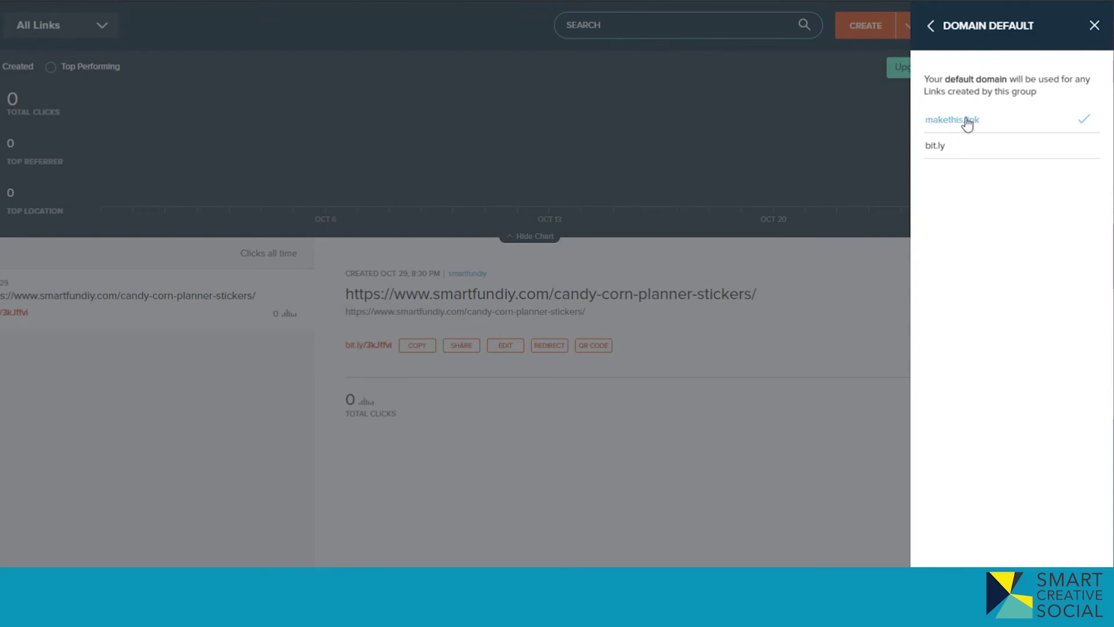
left_click(1093, 26)
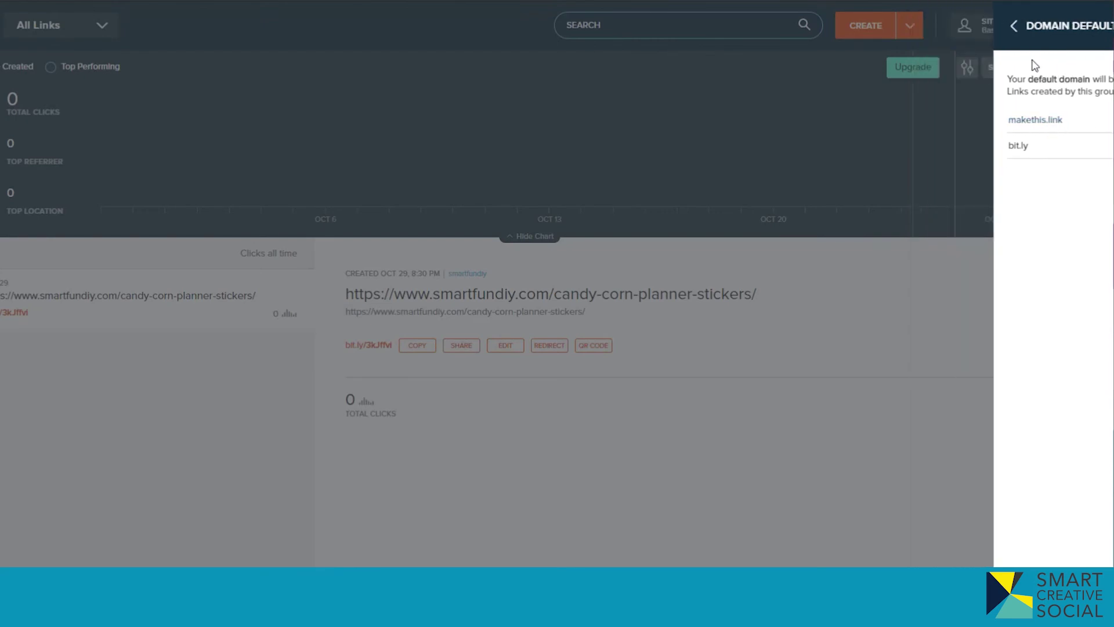
Step: Create a short link for the candy corn planner stickers URL with back-half X
left_click(854, 30)
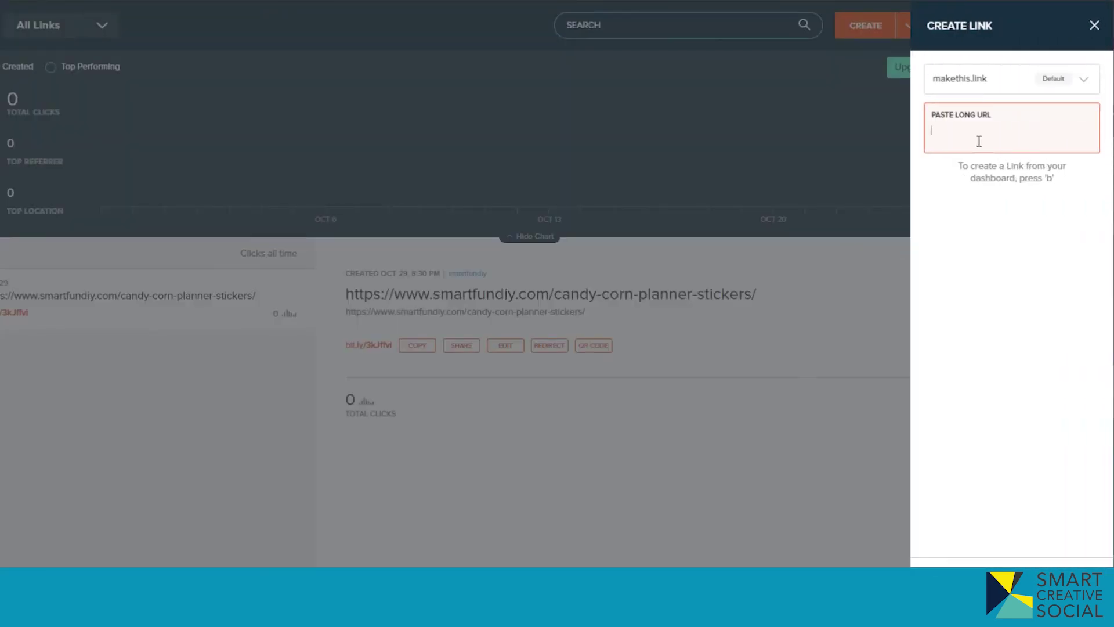
type("https://www.smartfundiy.com/candy-corn-planner-stickers/")
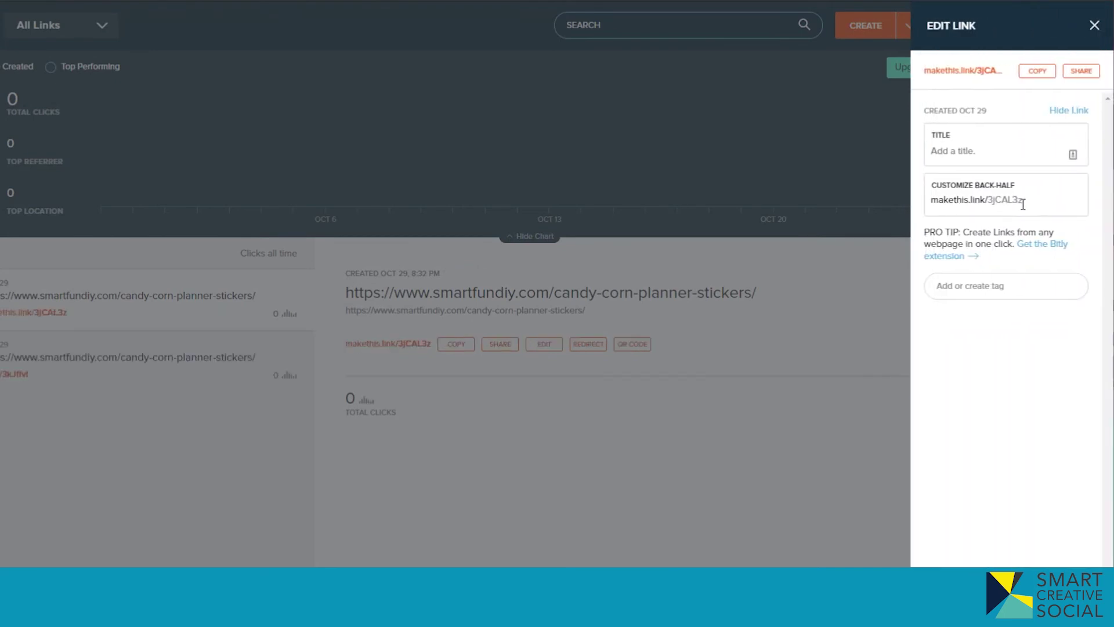
left_click_drag(1023, 204, 993, 198)
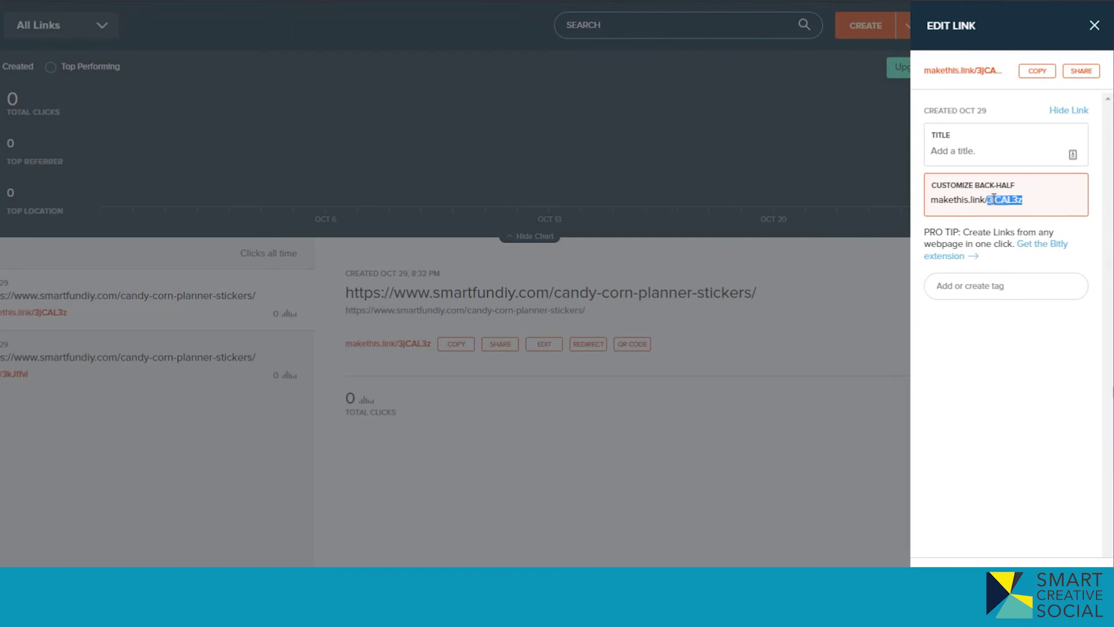
key("BackSpace")
type("X")
key("Return")
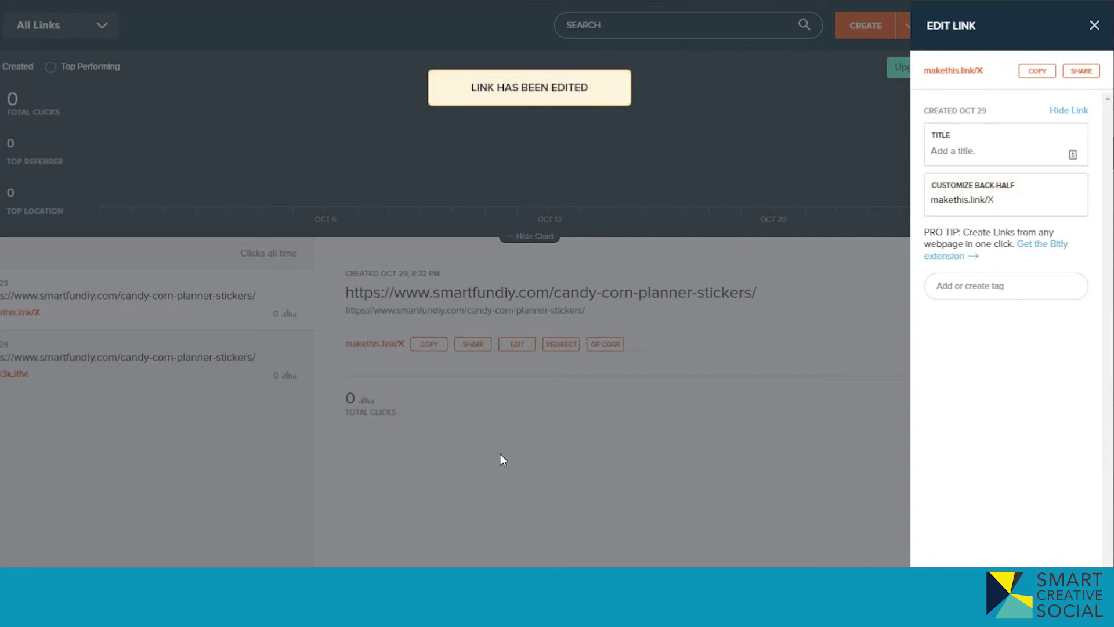
left_click(667, 476)
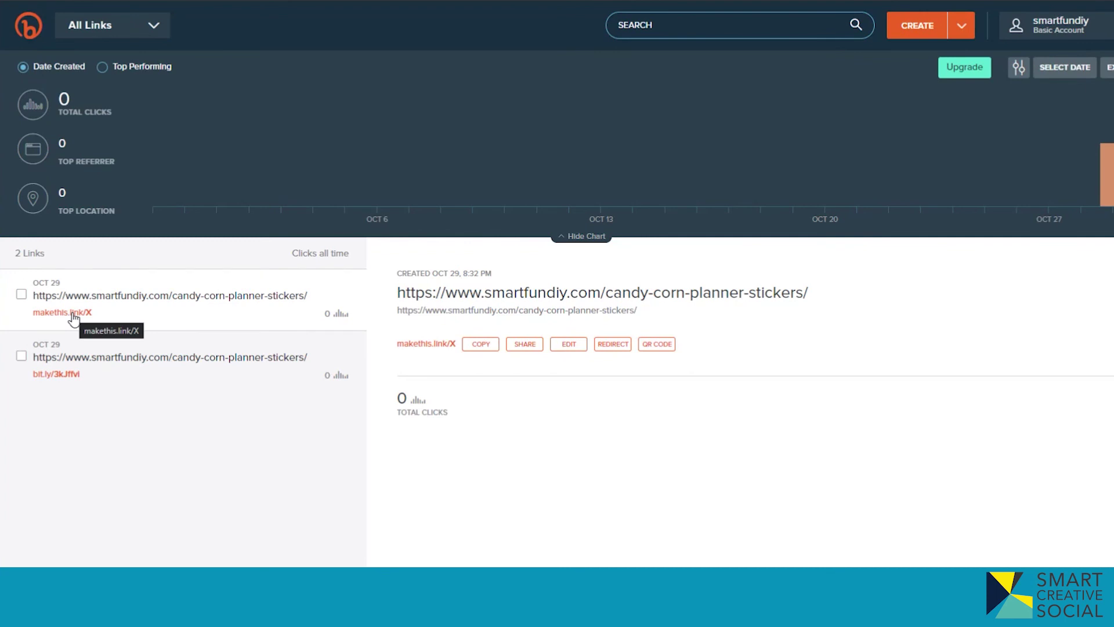
Step: Copy the makethis.link/X short link and open it in a new Chrome tab
left_click(473, 346)
key("ctrl+t")
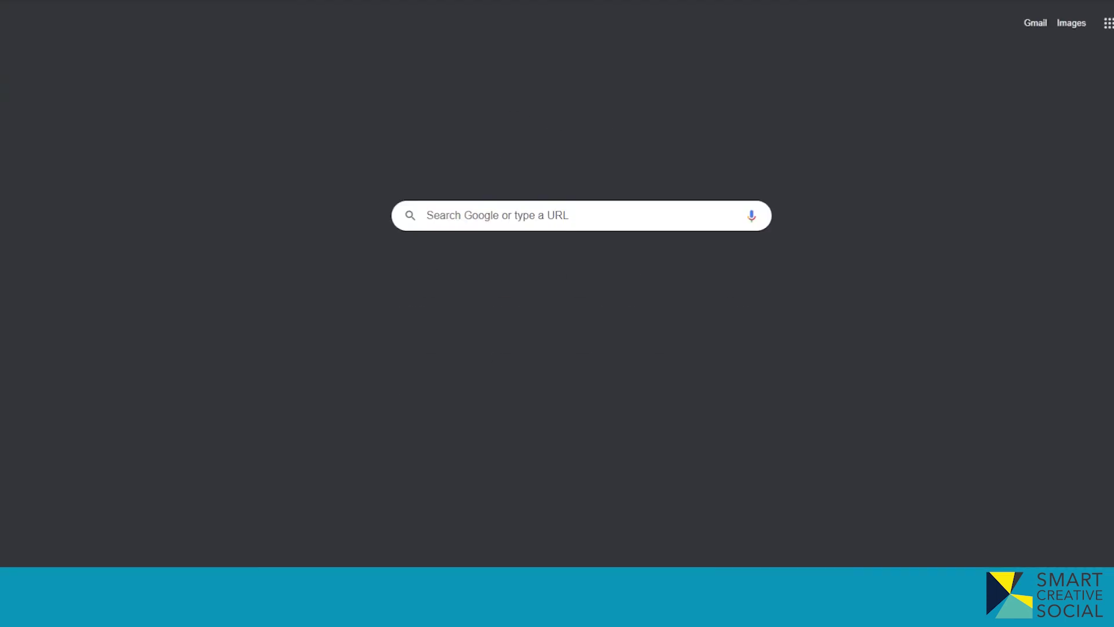
key("ctrl+v")
key("Return")
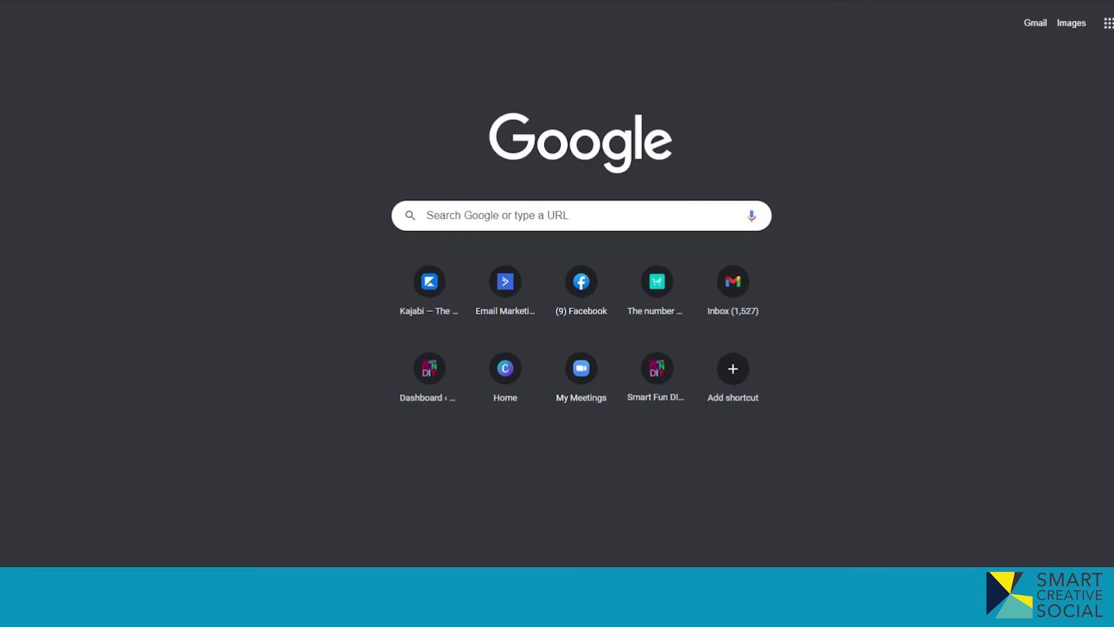